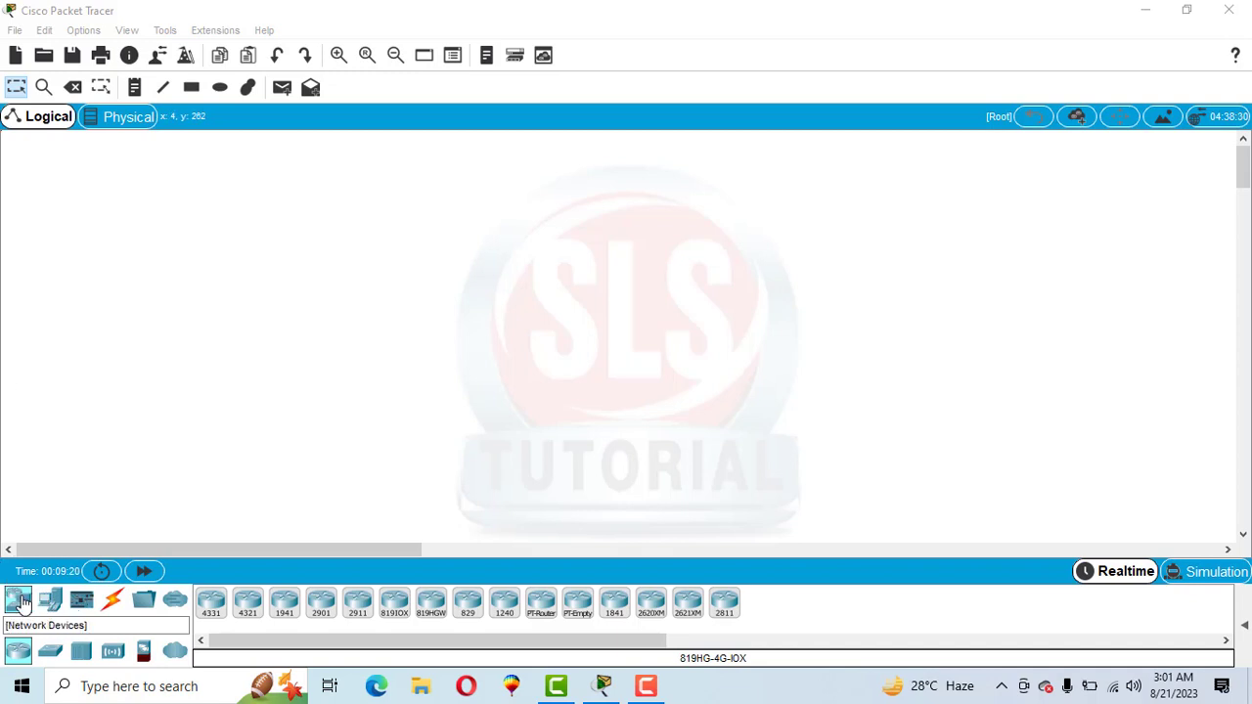
Place a 4331 router near the top of the workspace and a 2960 switch below it
drag(212, 601, 529, 178)
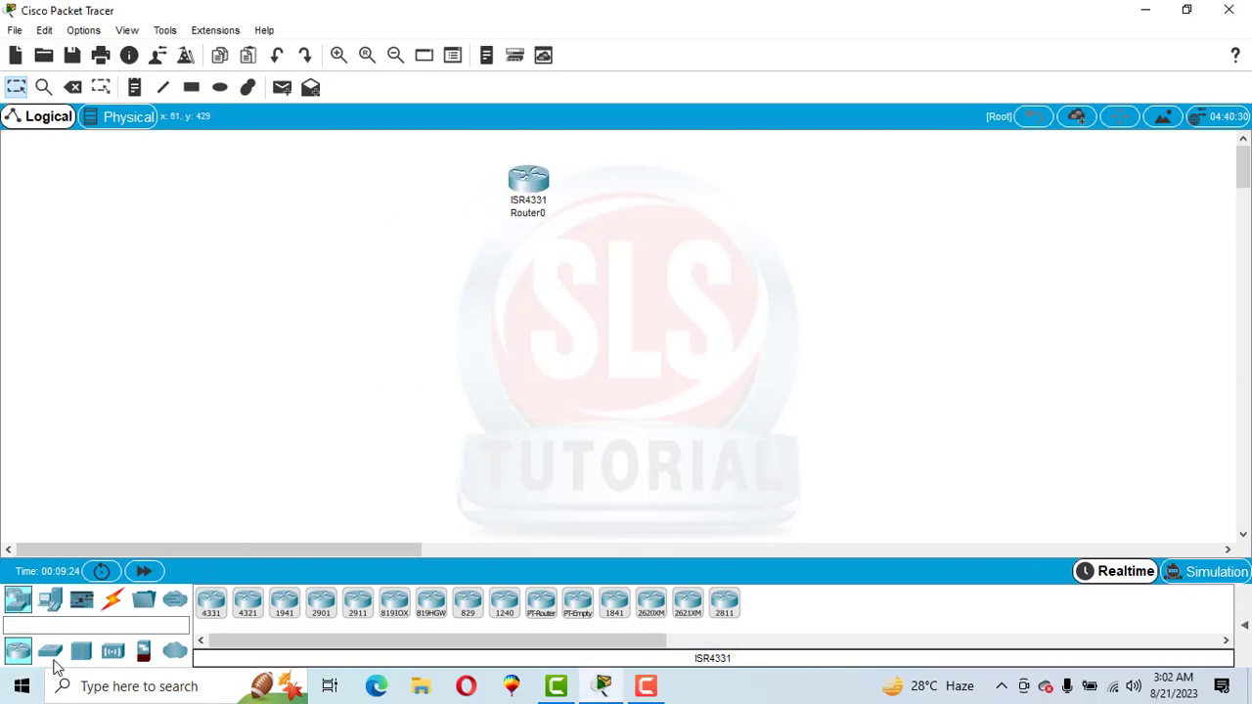
click(51, 653)
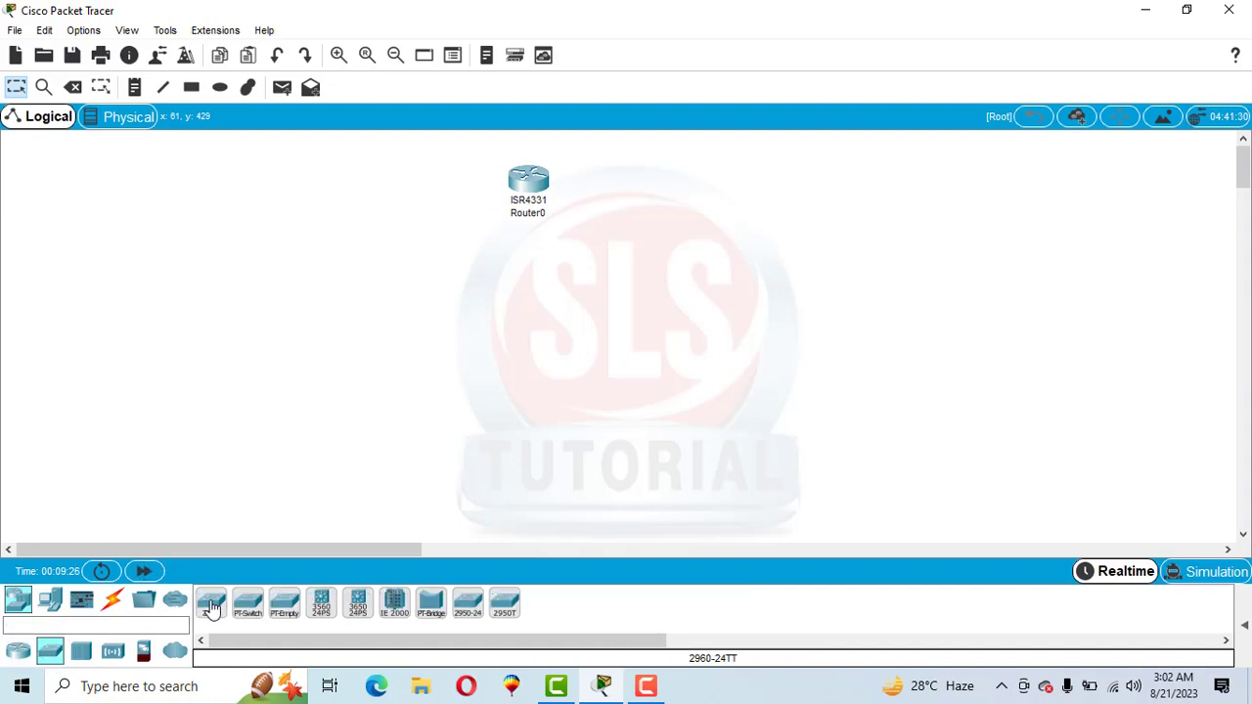
drag(210, 605, 529, 326)
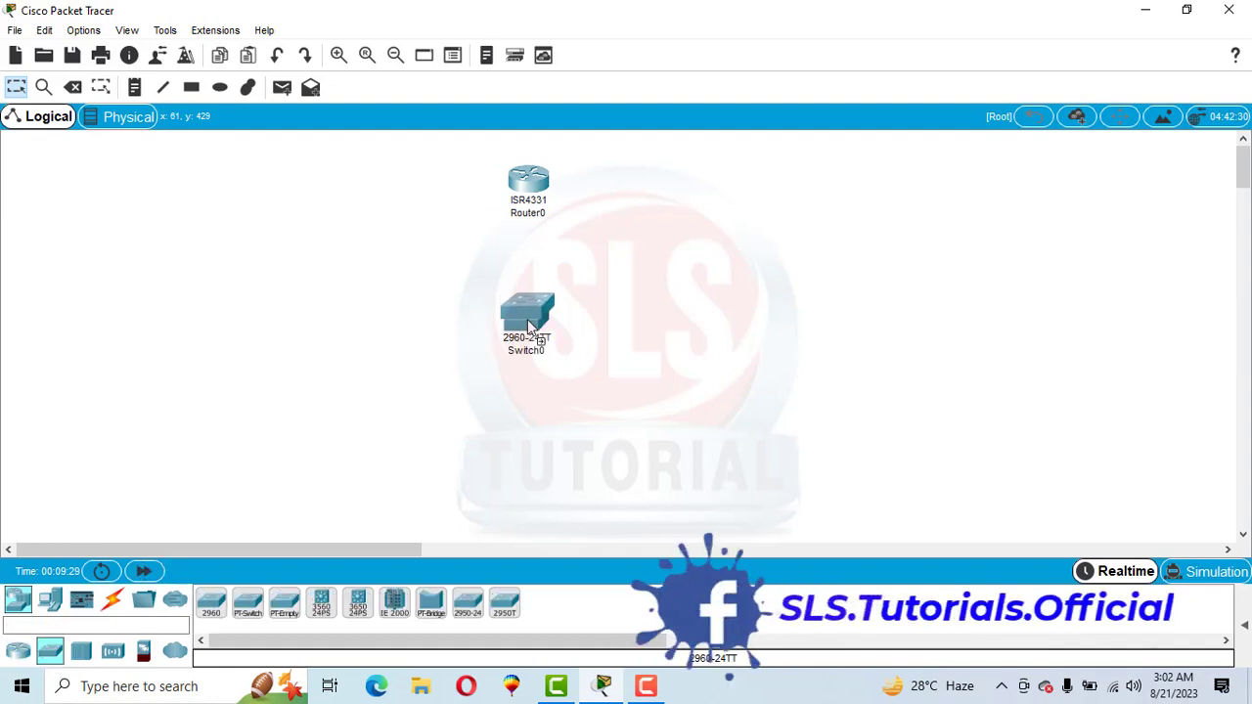
Add a PC below and to one side of the switch and a laptop on the other side
click(54, 607)
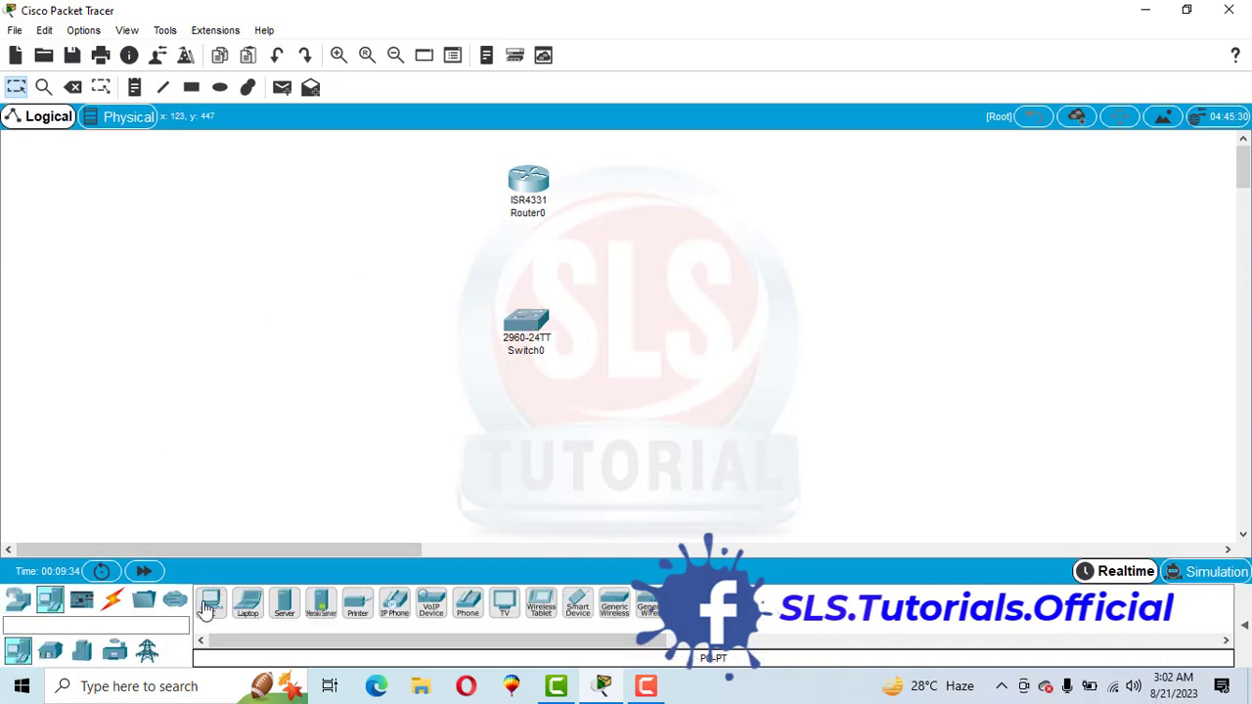
drag(210, 604, 301, 489)
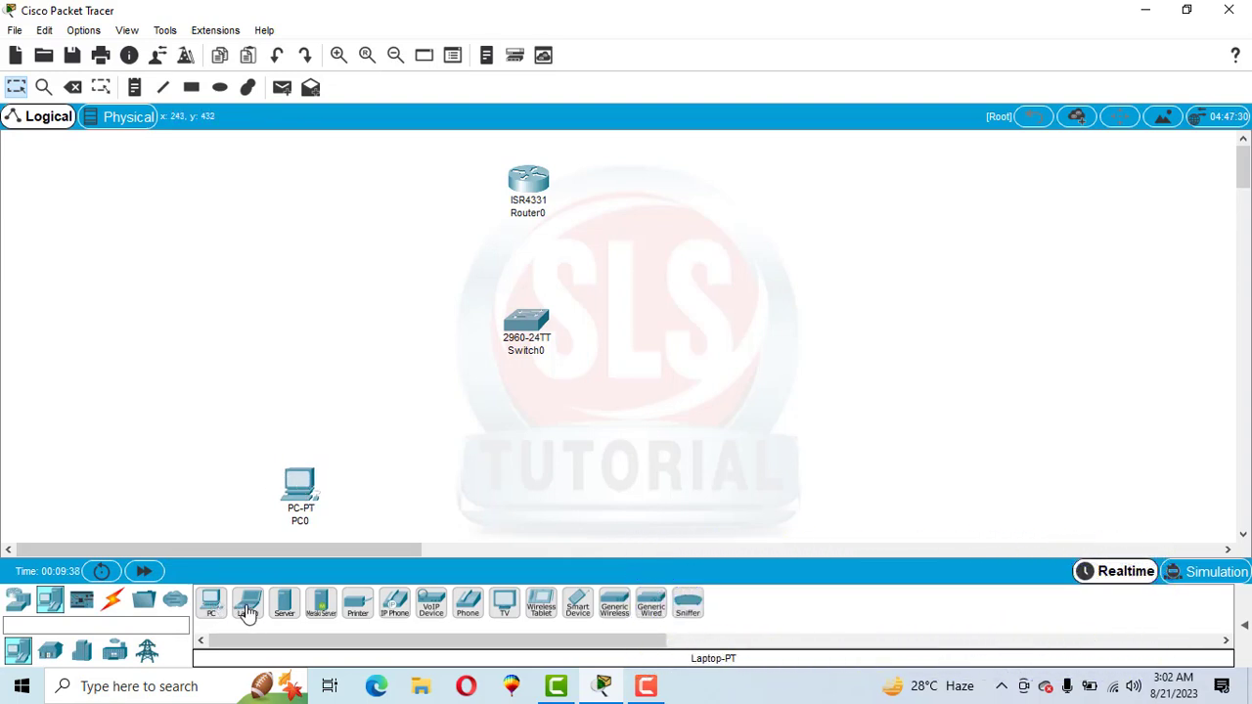
drag(246, 611, 630, 489)
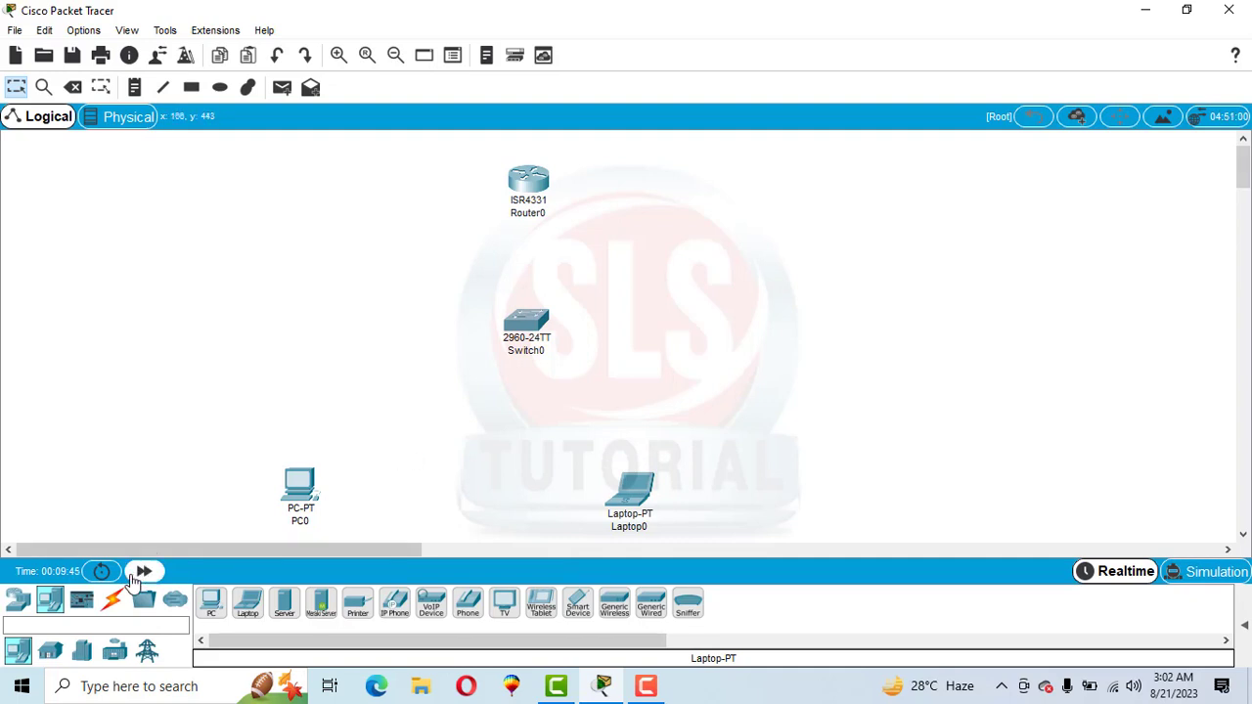
Connect PC0 and Laptop0 to Switch0 using the automatically chosen connection type
click(114, 603)
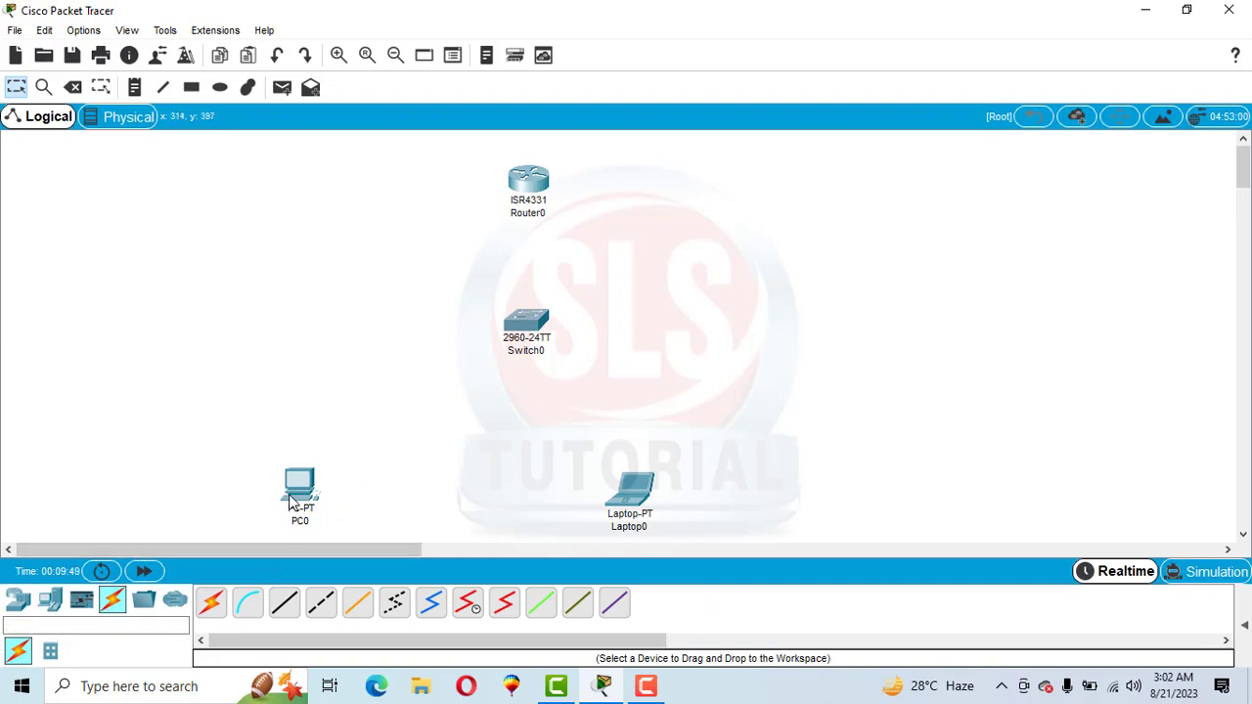
click(212, 606)
click(300, 486)
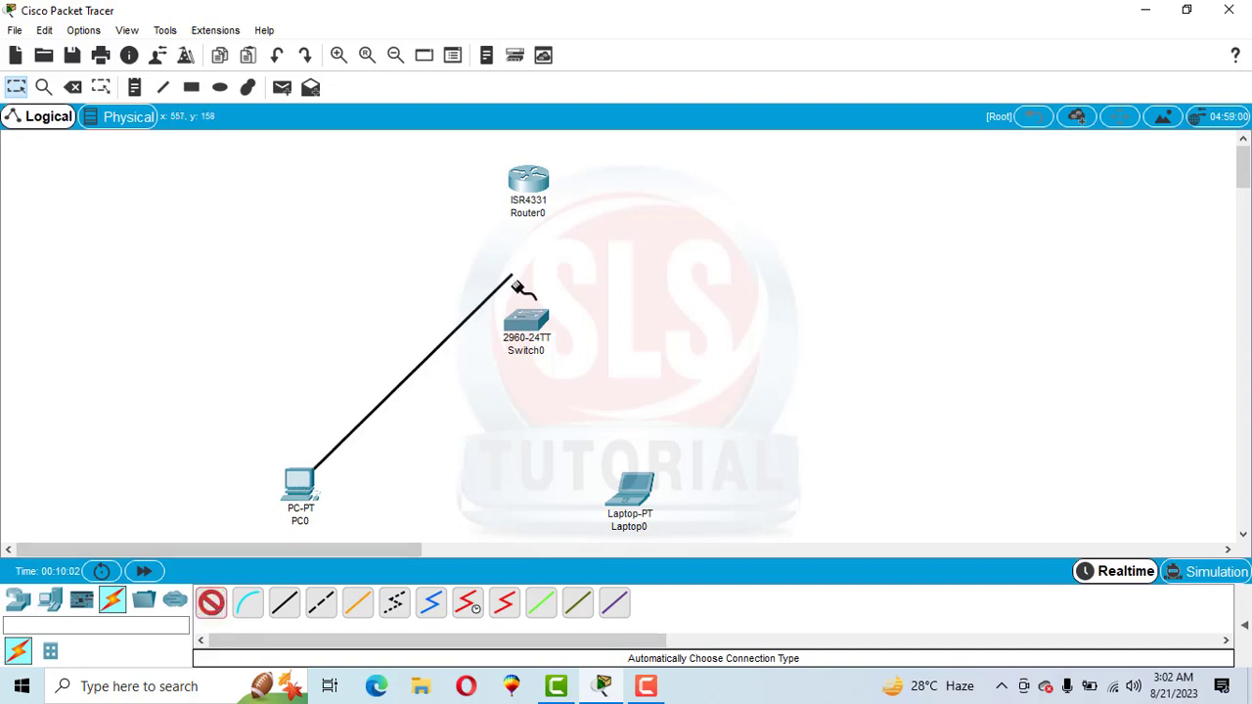
click(528, 327)
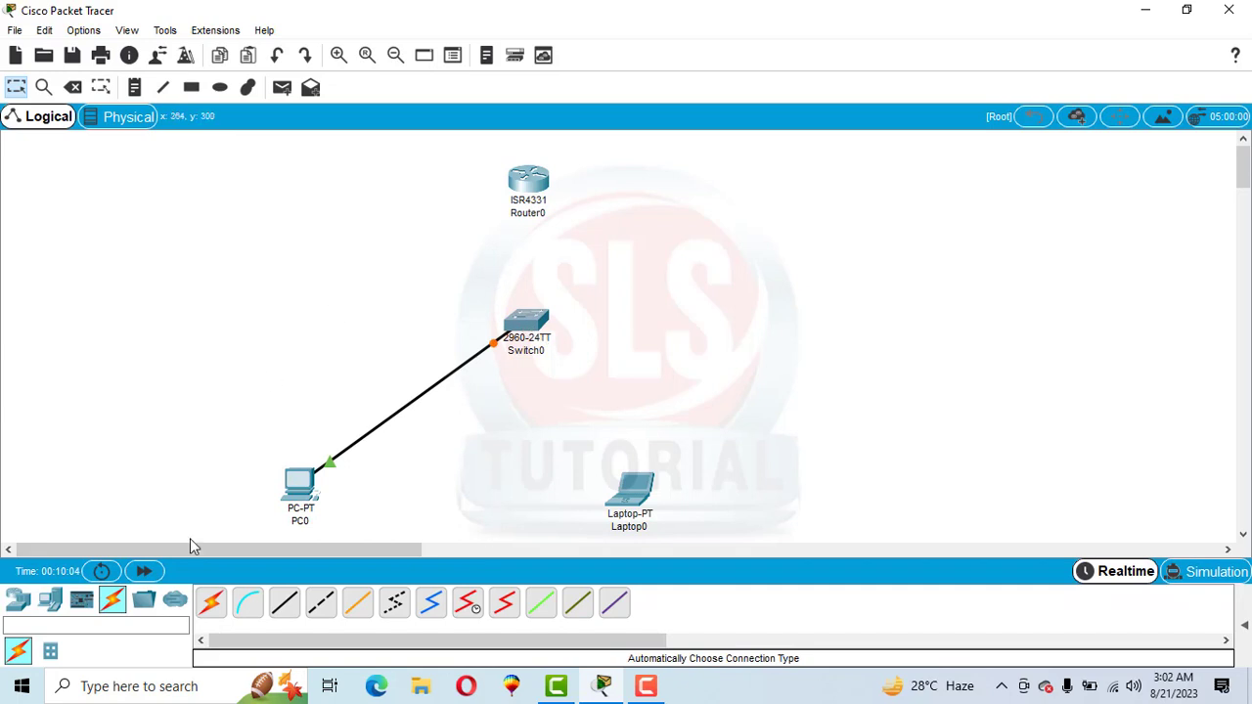
click(212, 611)
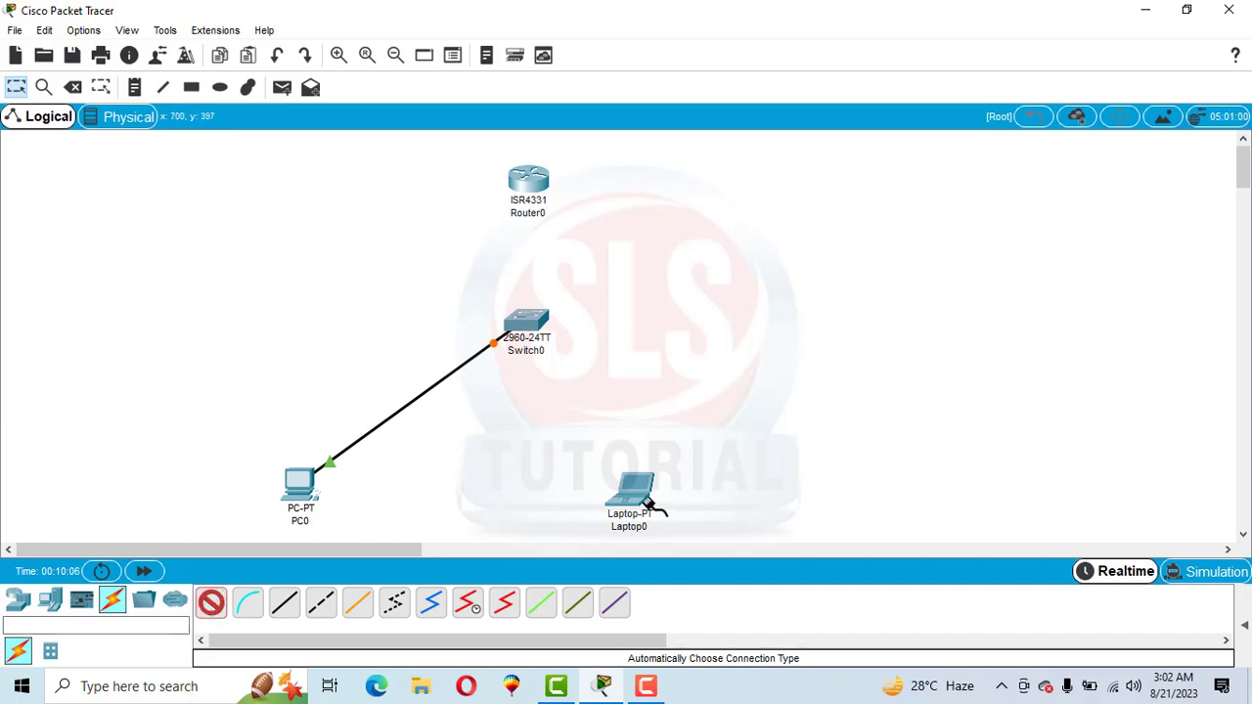
click(645, 501)
click(533, 331)
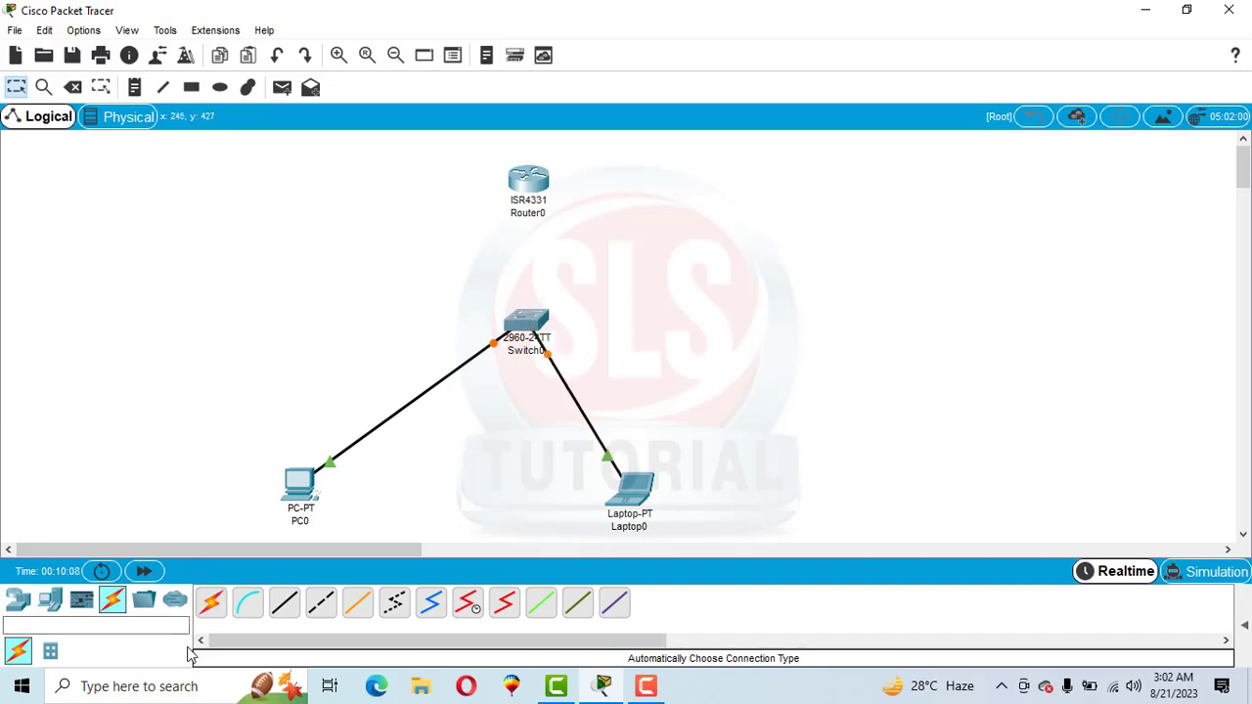
Connect Switch0 to Router0 with an automatically chosen cable
click(213, 605)
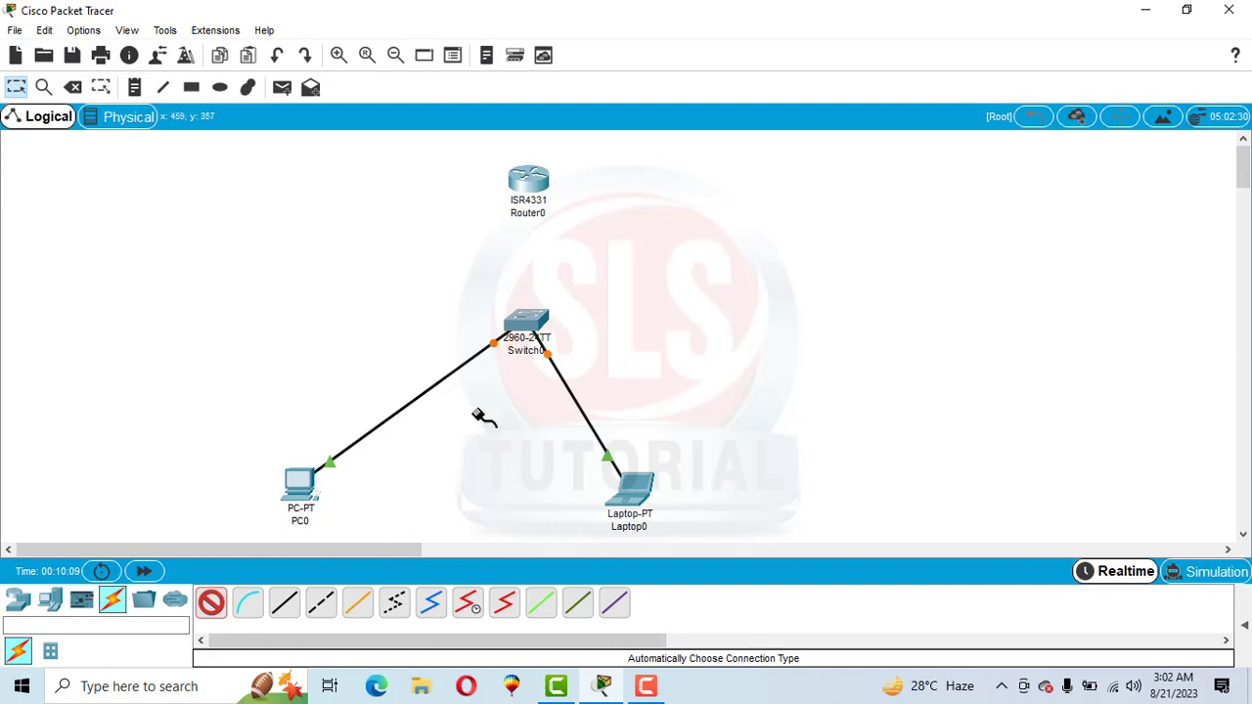
click(529, 319)
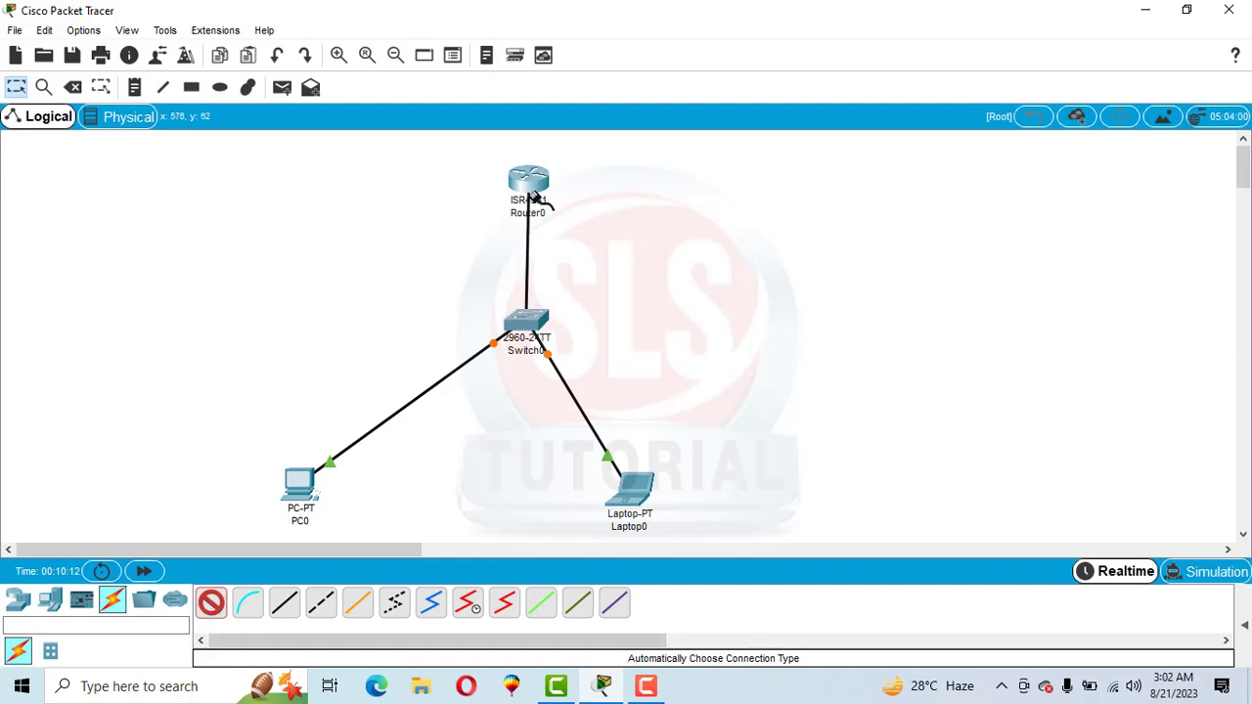
click(530, 185)
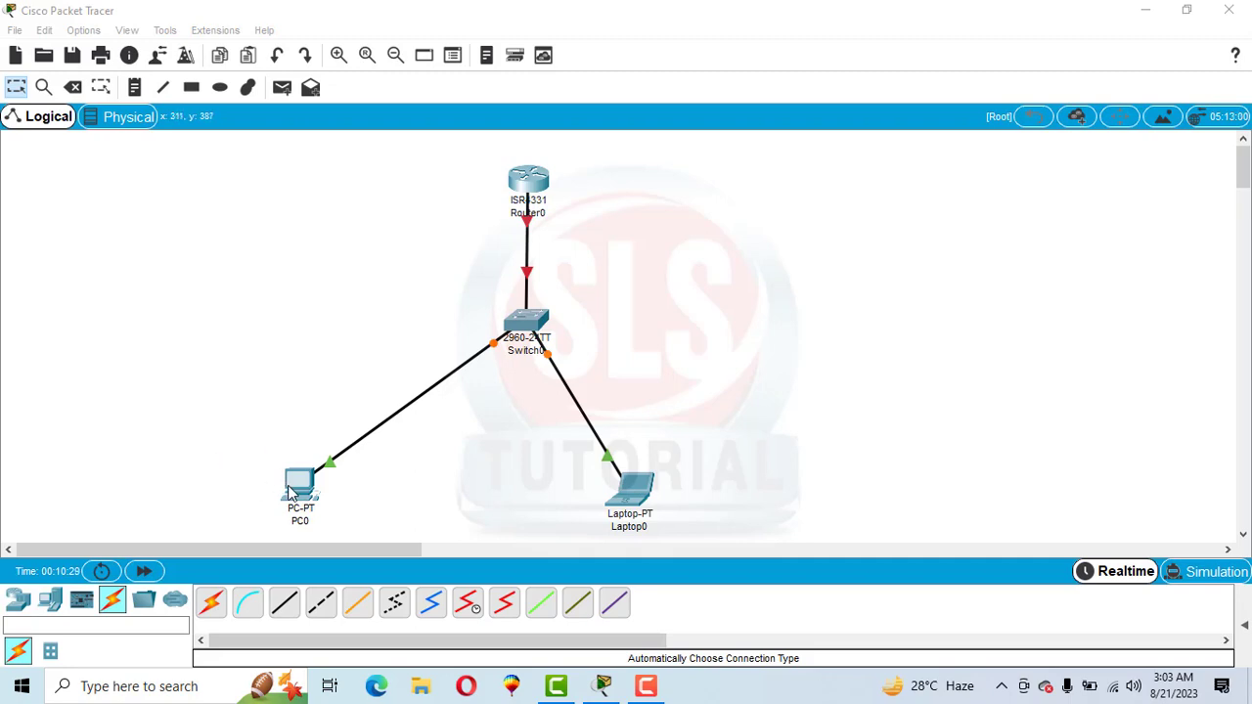
Review PC0's IP configuration settings, then close its device window
click(295, 489)
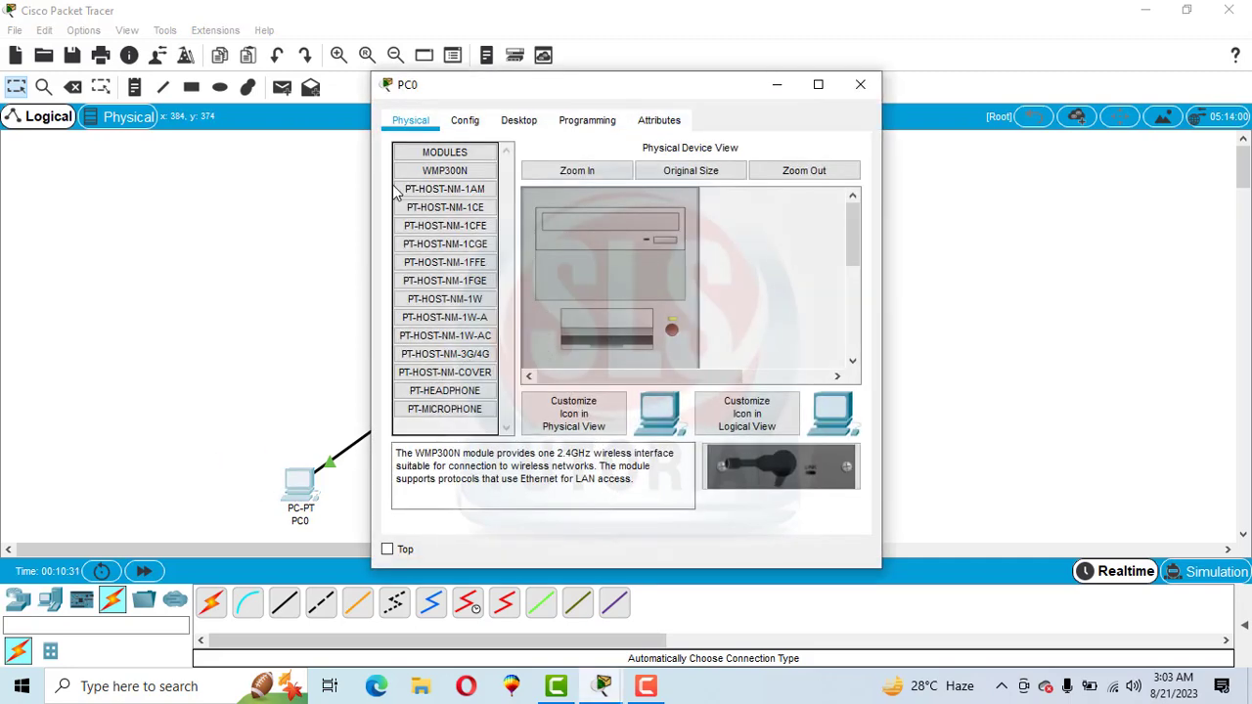
click(516, 125)
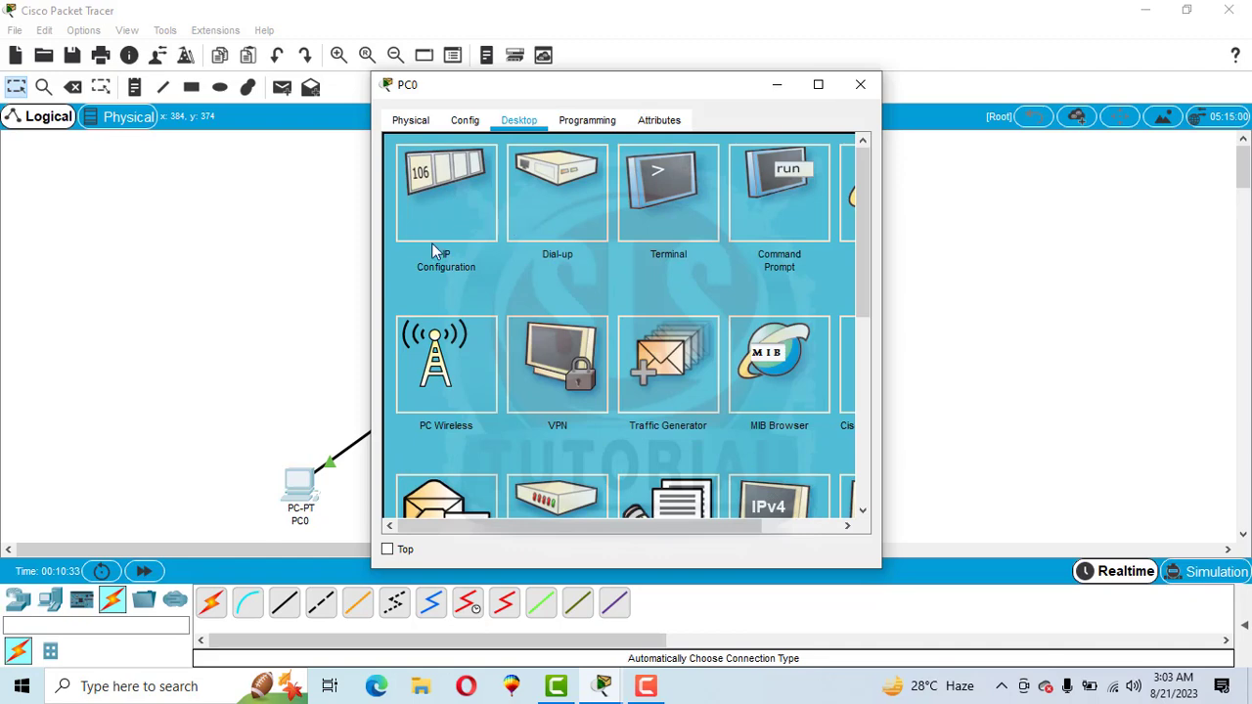
click(441, 225)
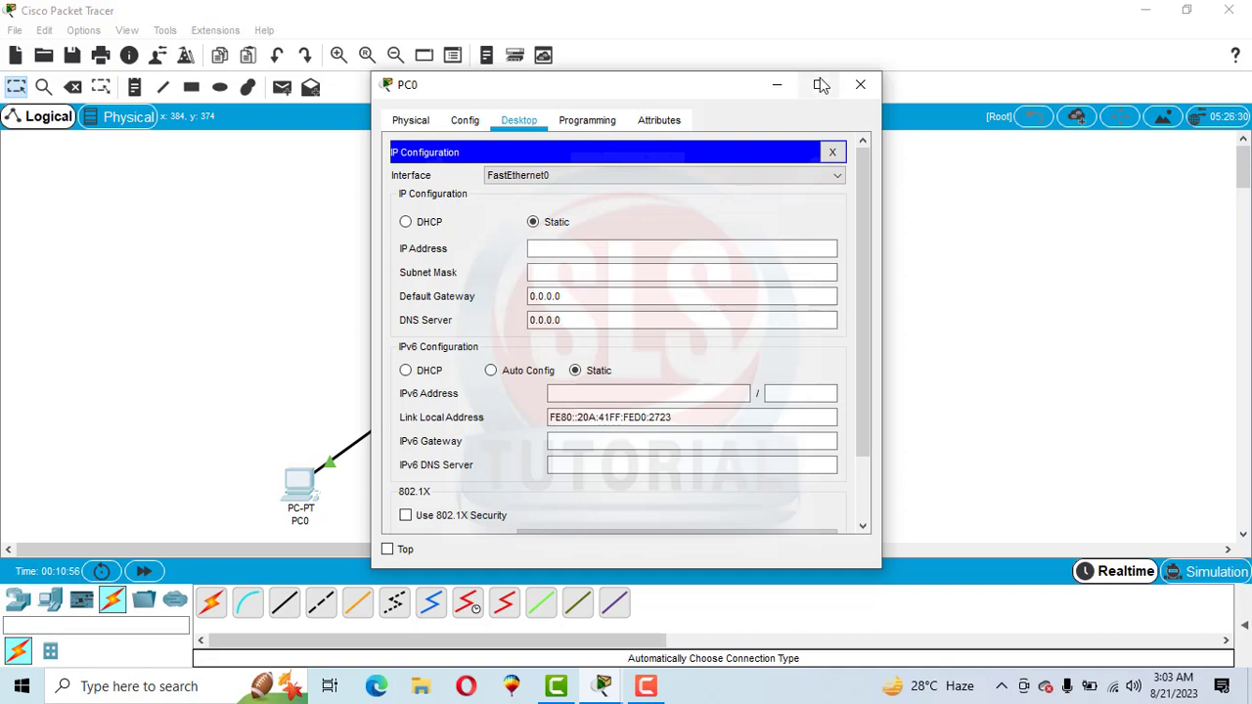
click(859, 86)
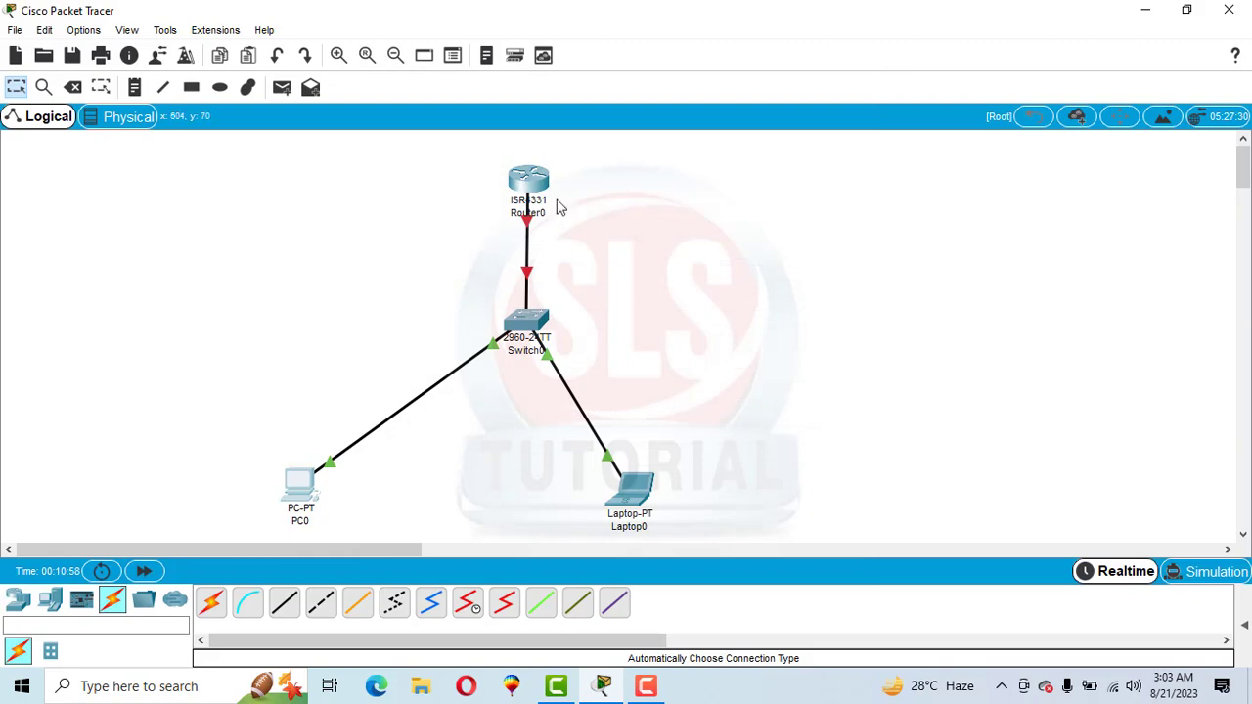
Open Router0's command line, answer n to the initial configuration dialog, and start the user prompt
click(523, 188)
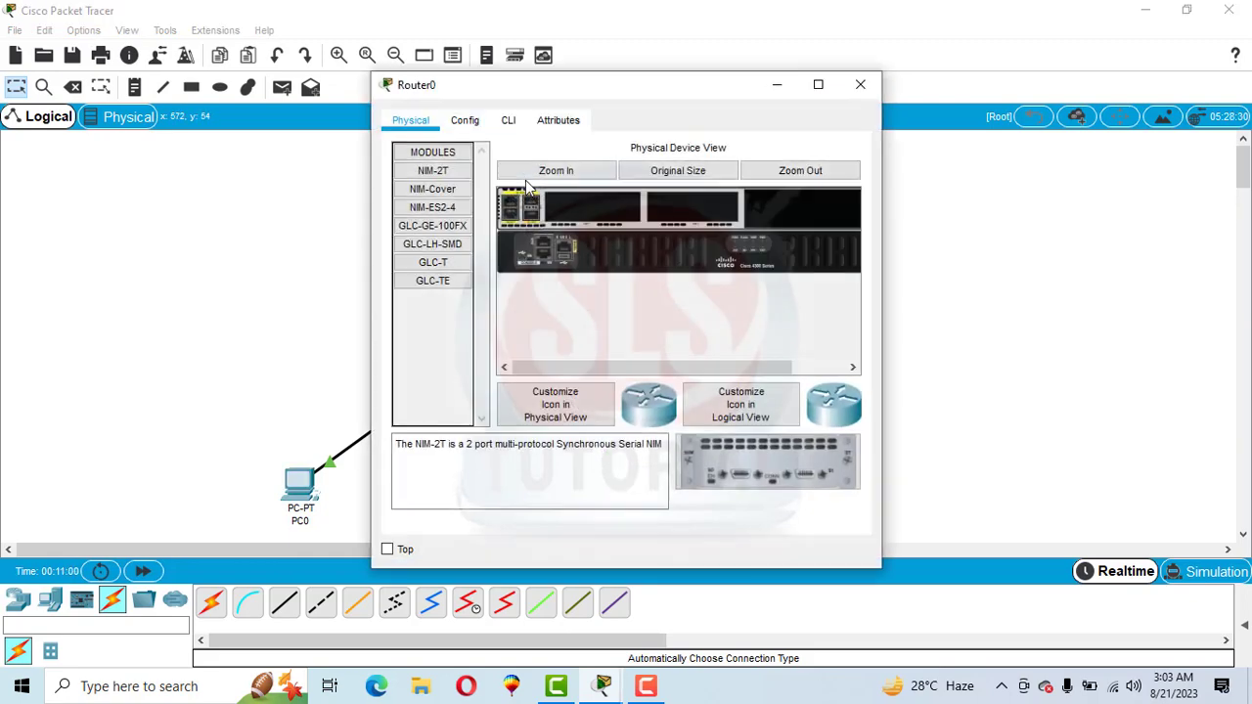
click(508, 121)
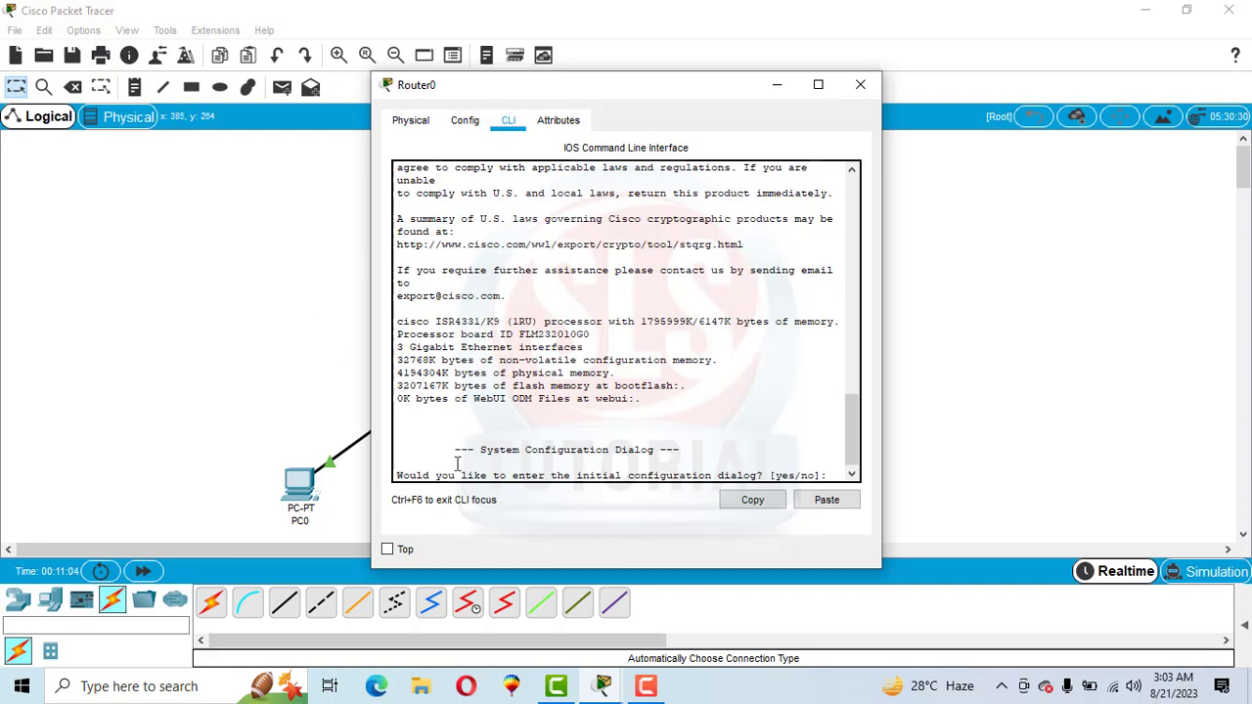
drag(854, 420, 853, 430)
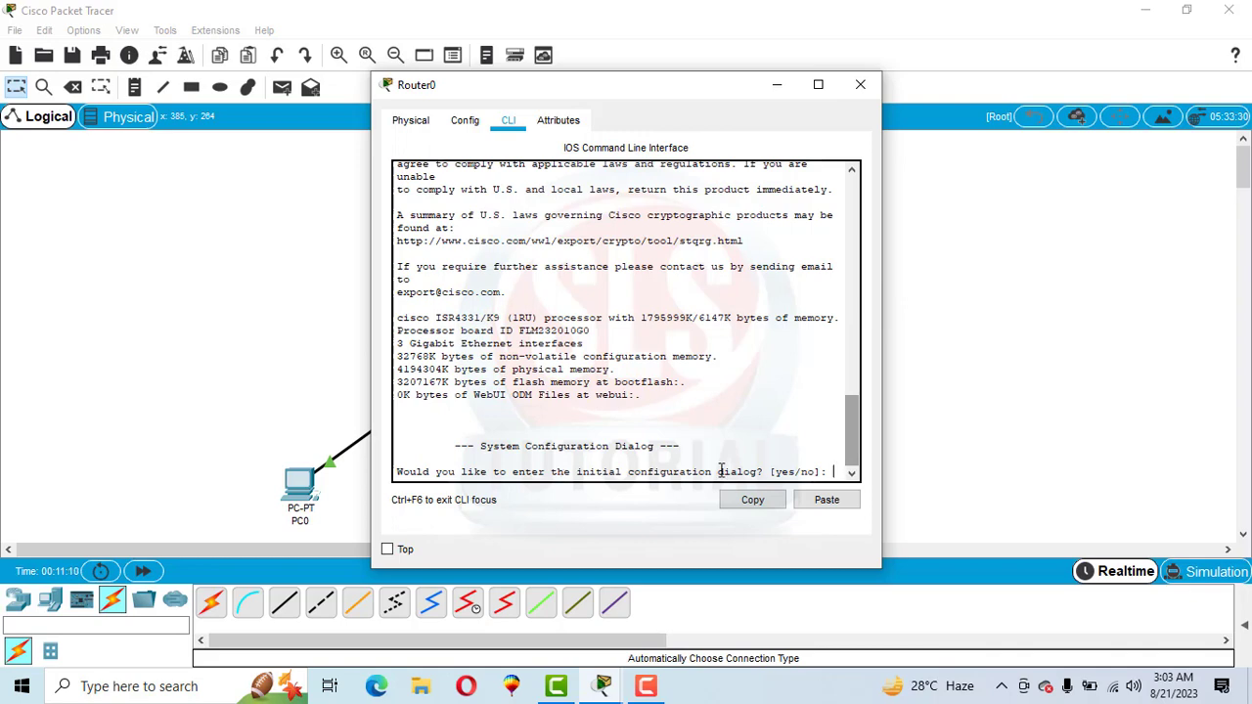
key(Return)
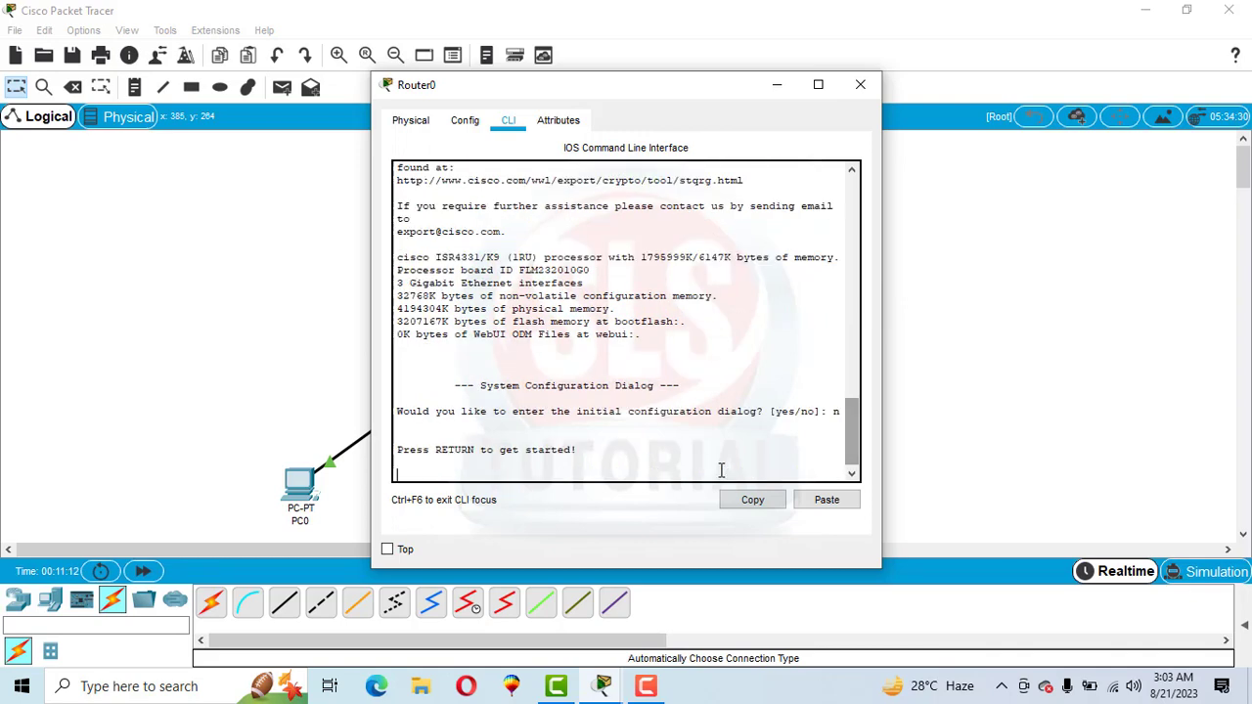
key(Return)
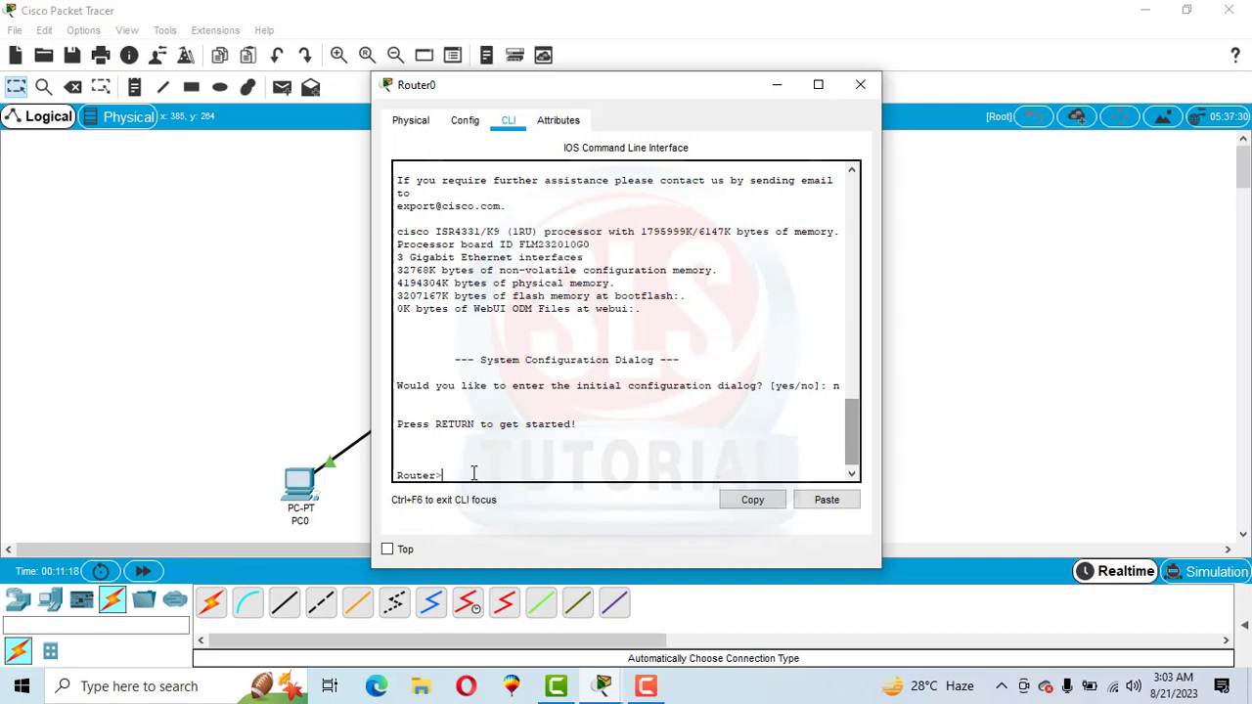
Try to enter global configuration mode with config t from Router0's user prompt
text(co)
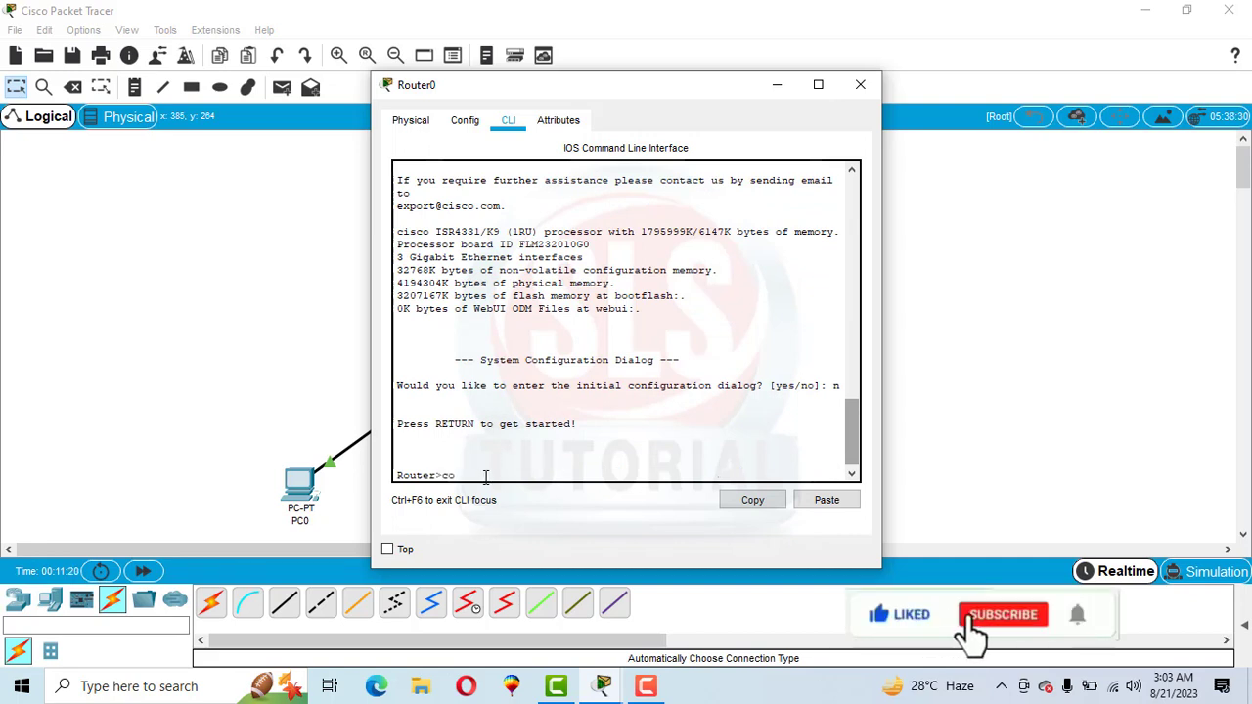
text(nfig)
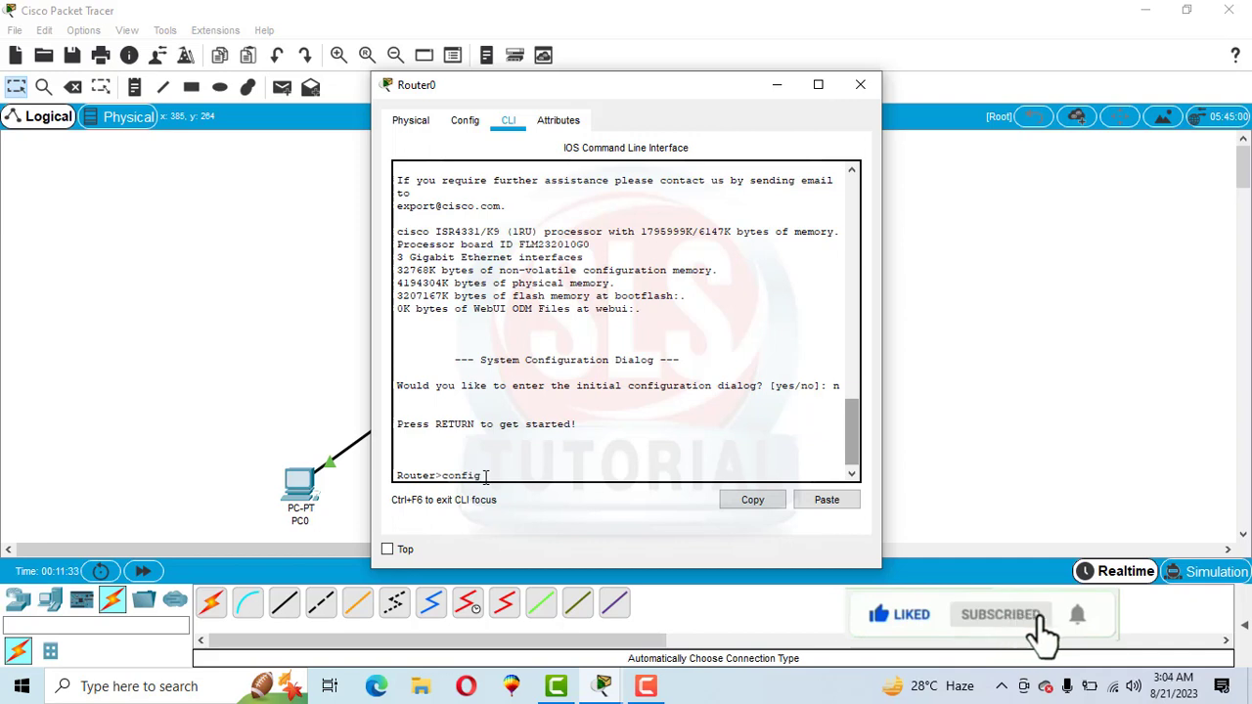
text( t)
key(Return)
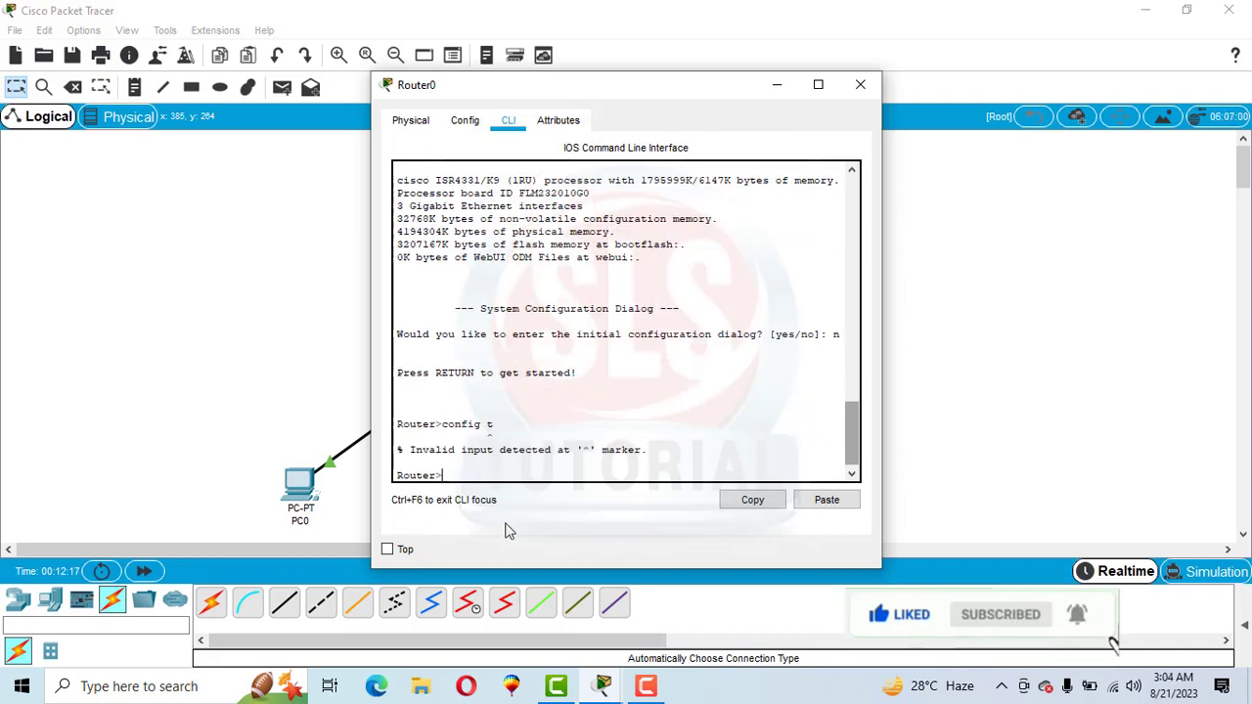
Enter privileged mode with enable, then global configuration mode with config t on Router0
text(enabl)
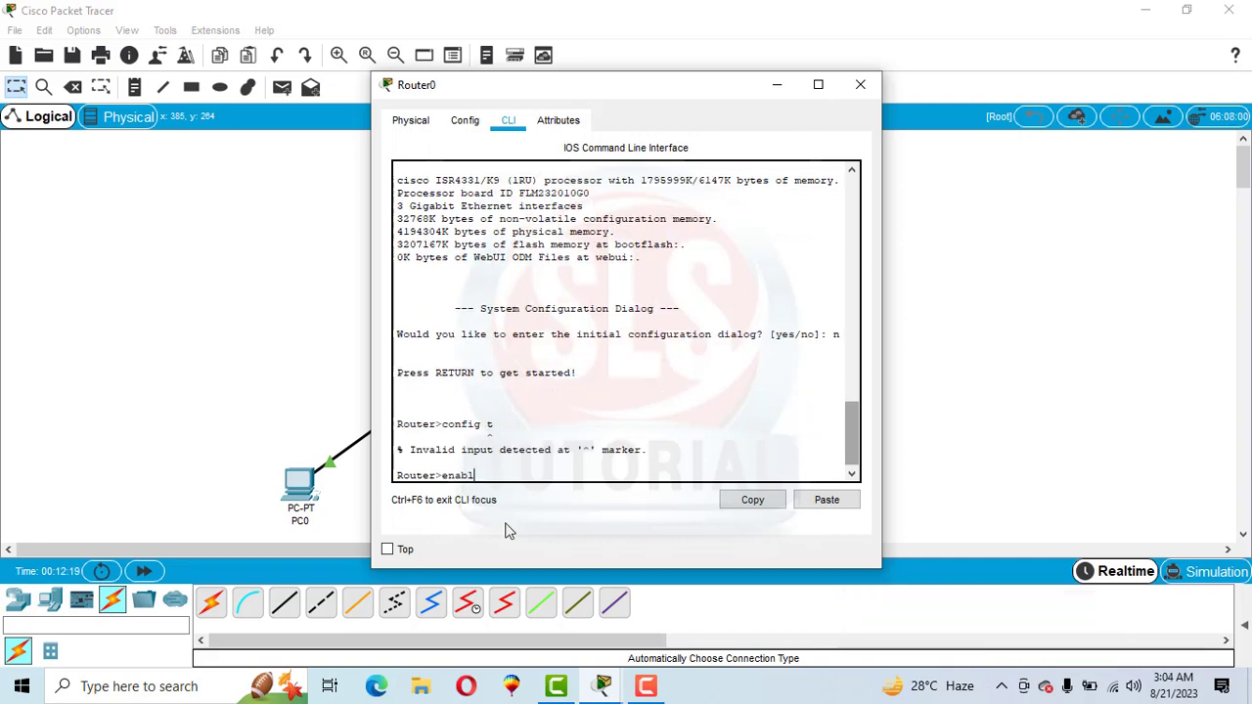
text(e)
key(Return)
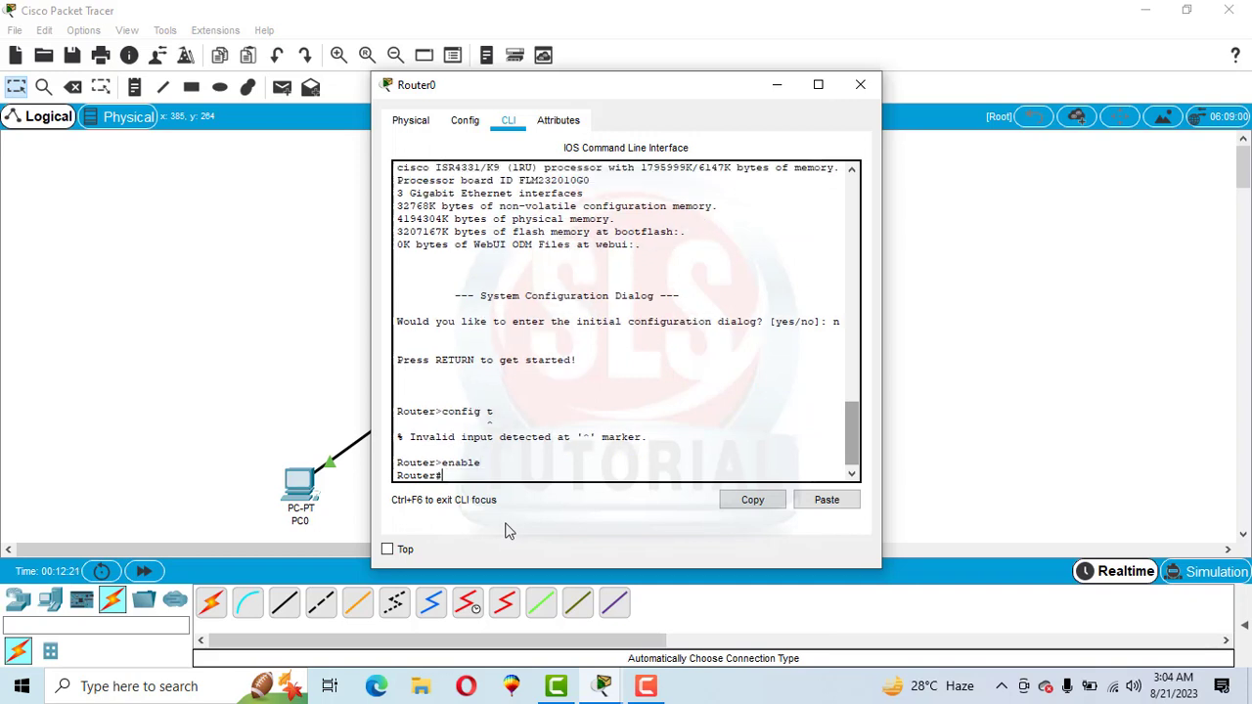
text(config t)
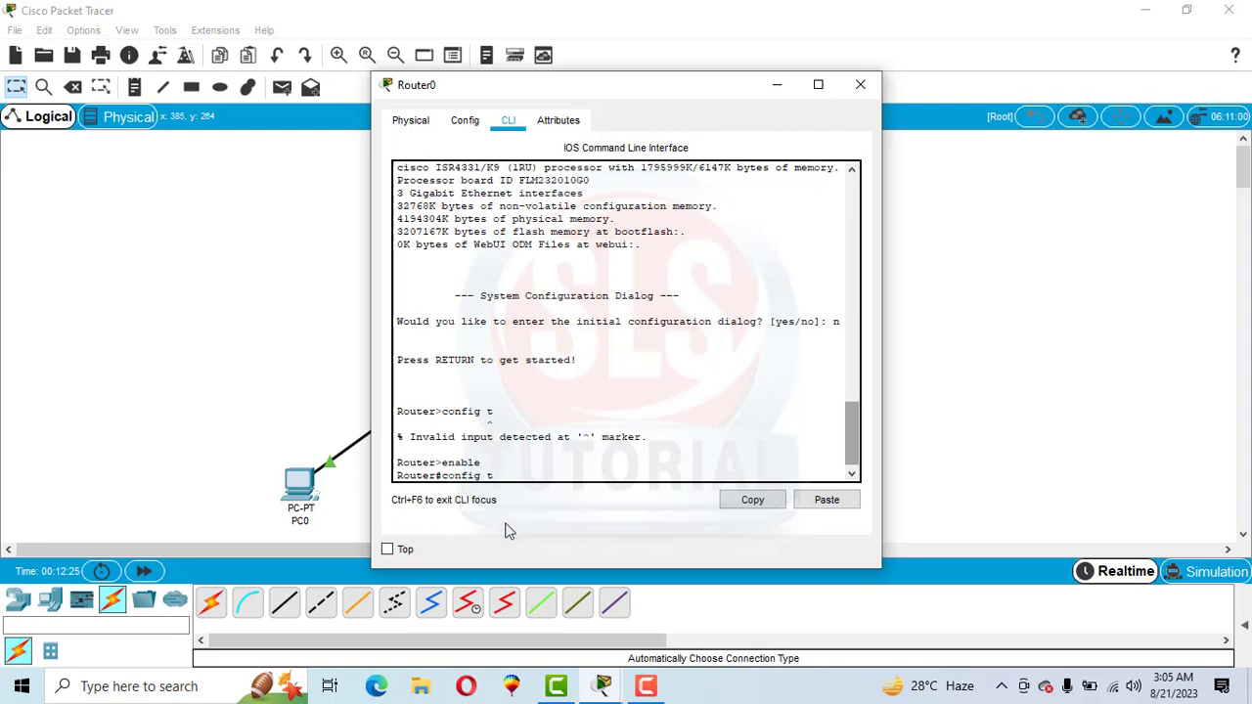
key(Return)
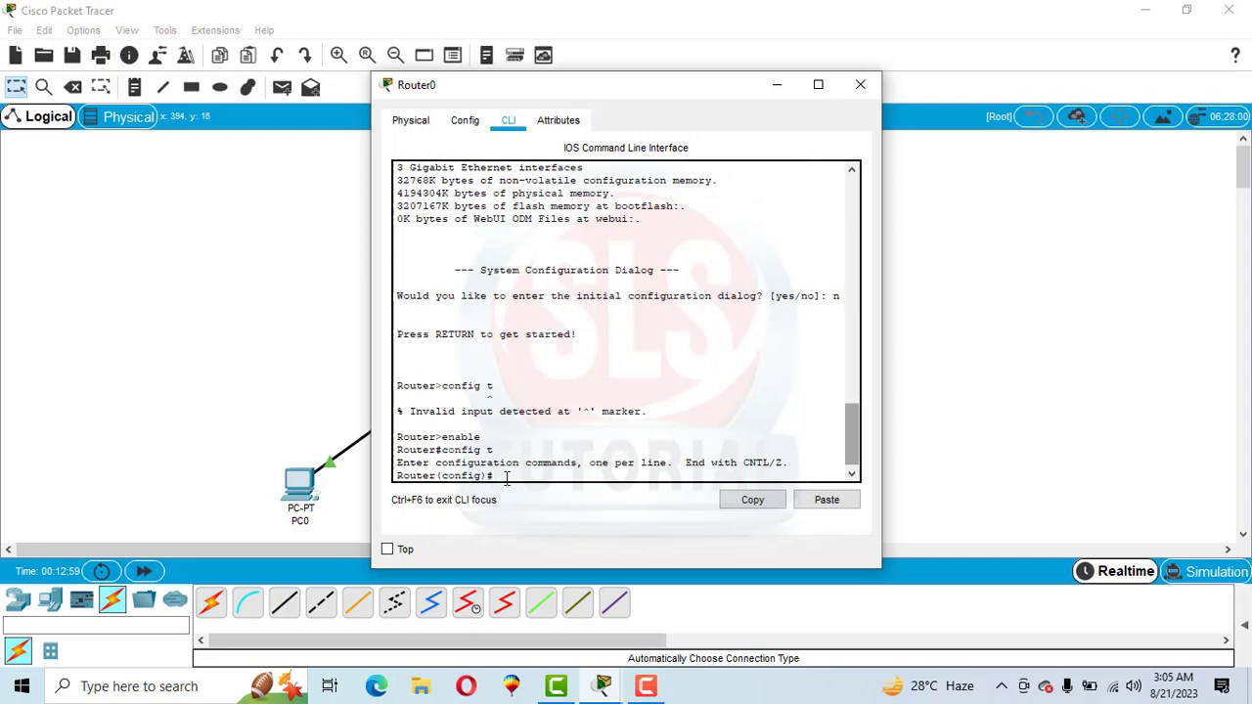
Set the router's hostname to SLS
text(hostname SLS)
key(Return)
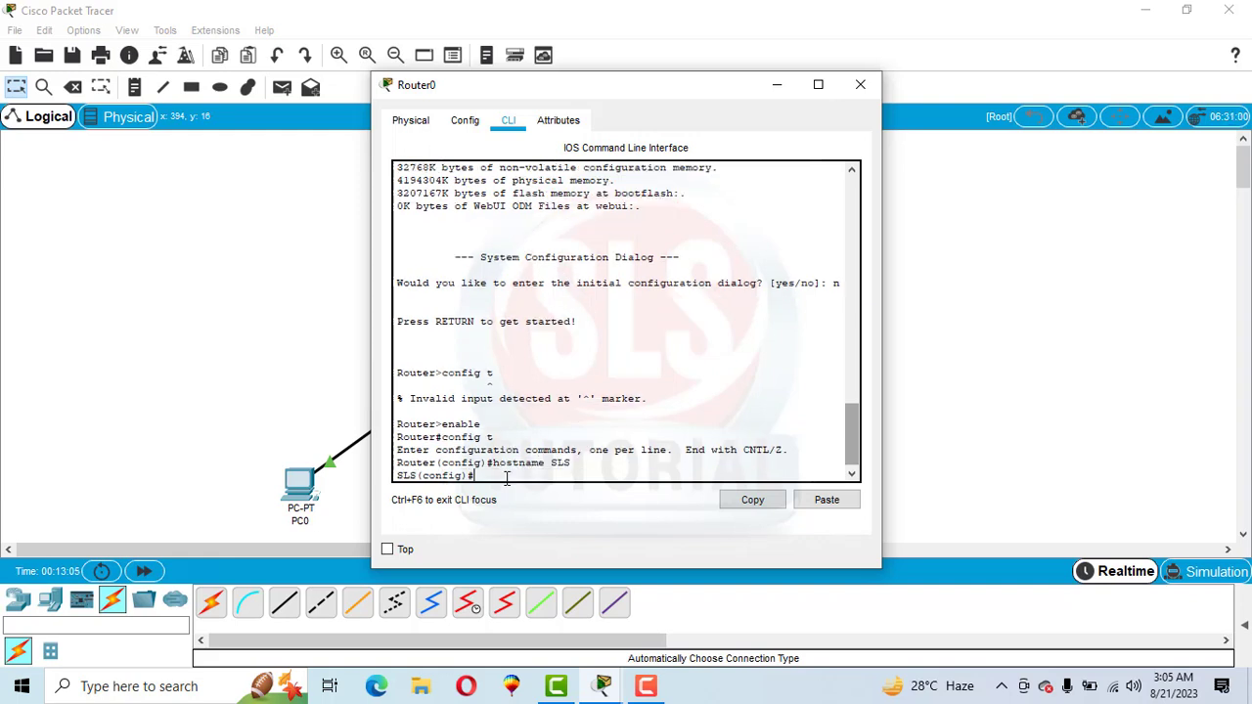
double_click(395, 464)
double_click(406, 477)
click(494, 481)
Reattach the router end of the Router0–Switch0 cable to GigabitEthernet0/0/0
click(776, 86)
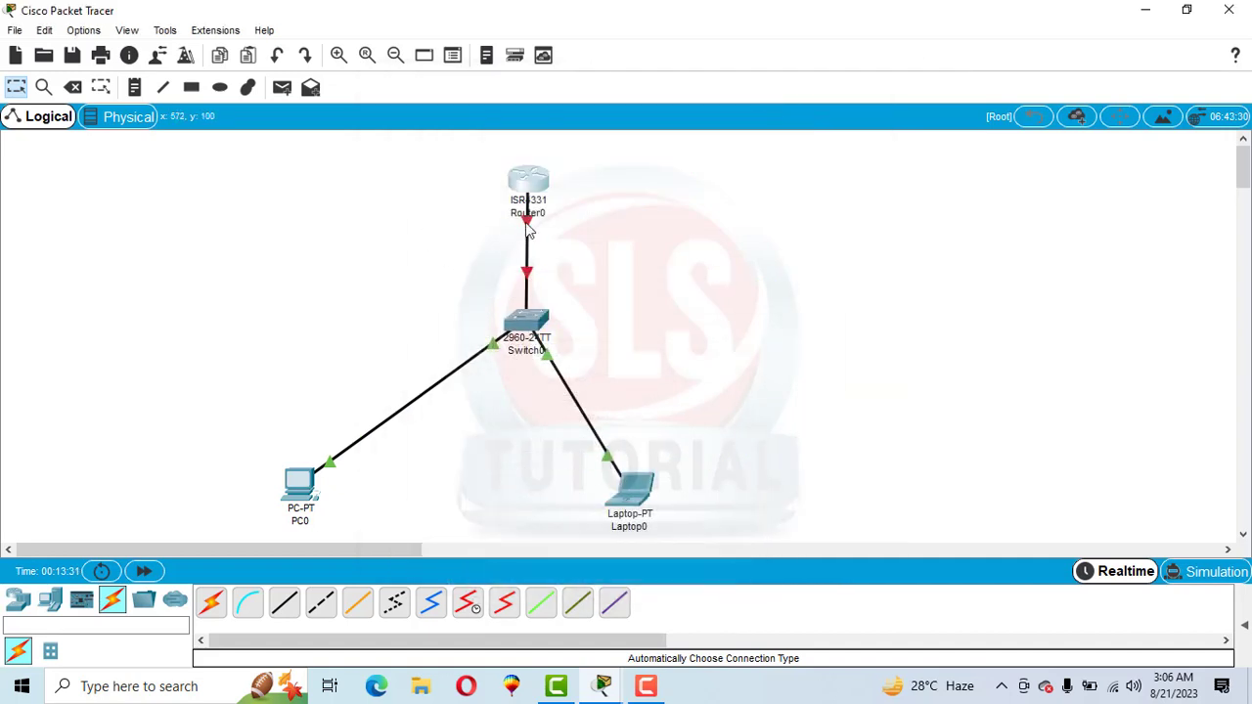
click(528, 225)
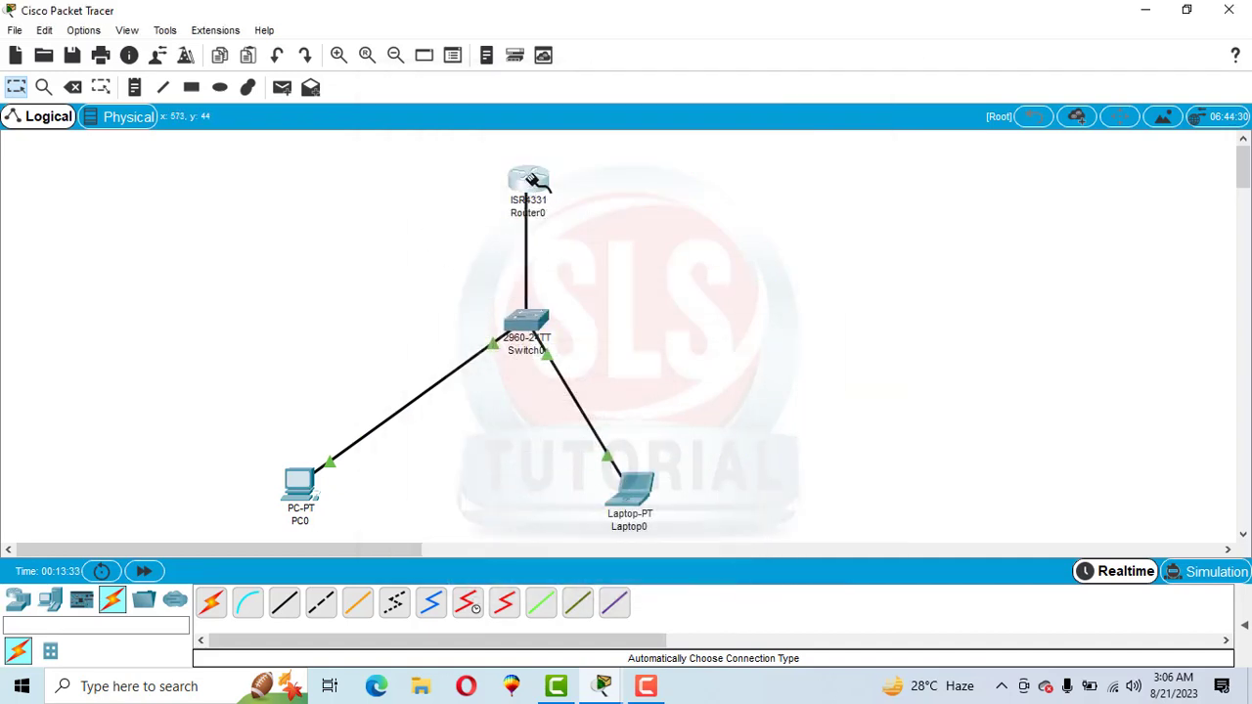
click(529, 183)
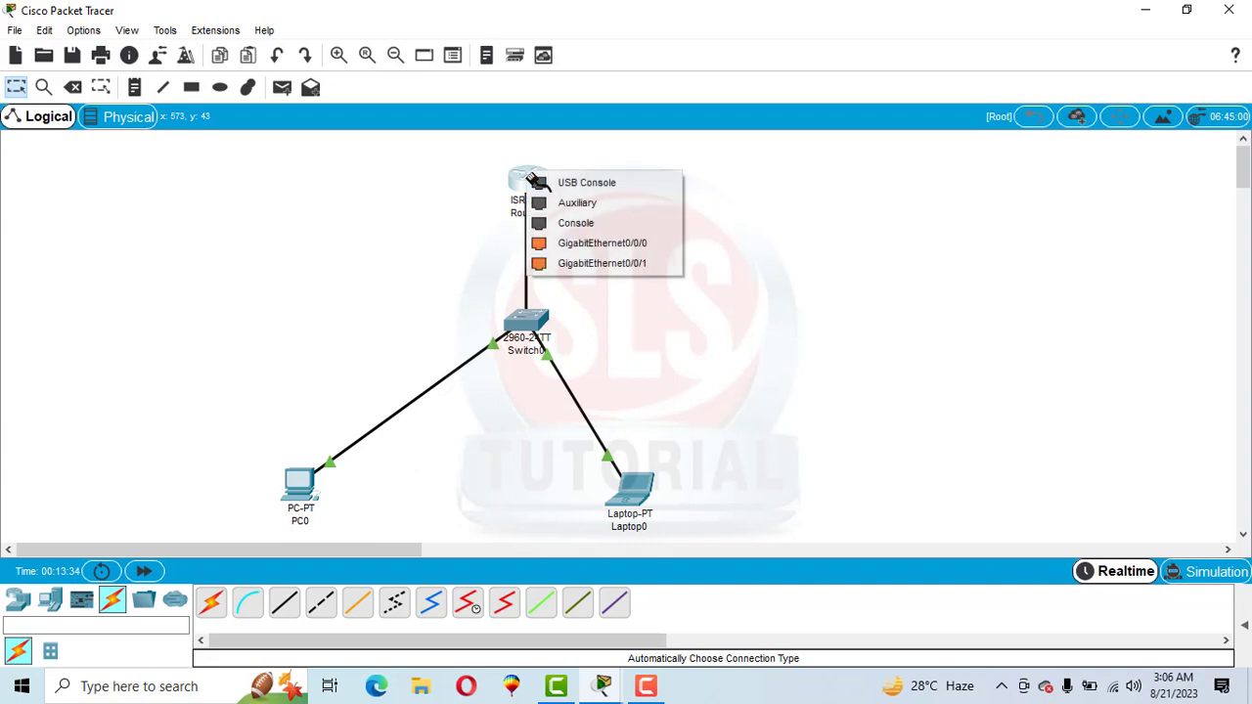
click(634, 245)
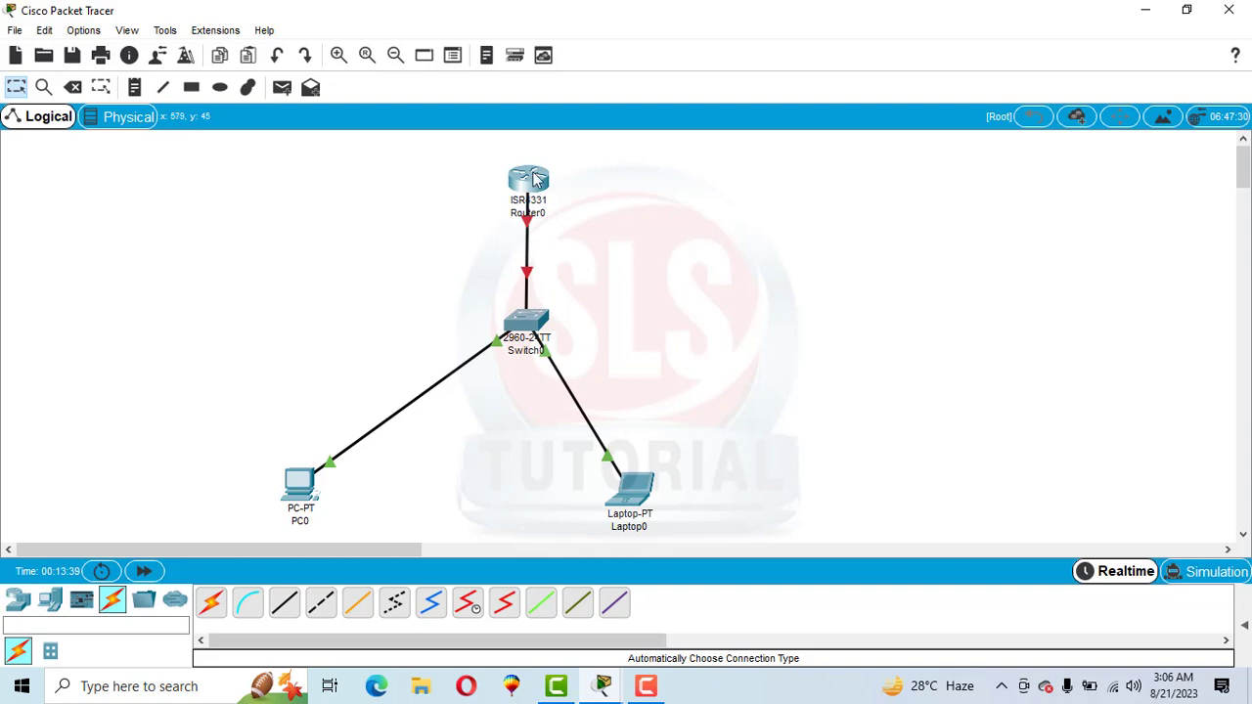
Reopen Router0's command line and enter interface configuration mode with int g0/0/0
click(529, 180)
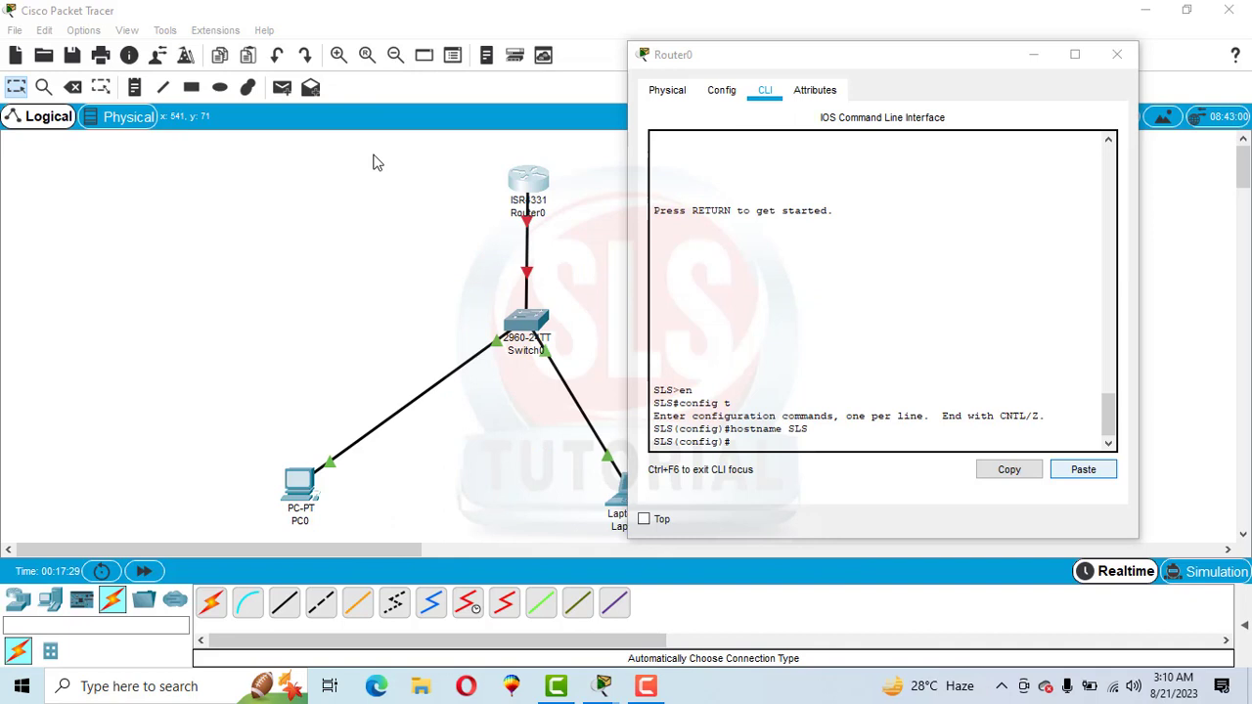
click(761, 448)
text(int)
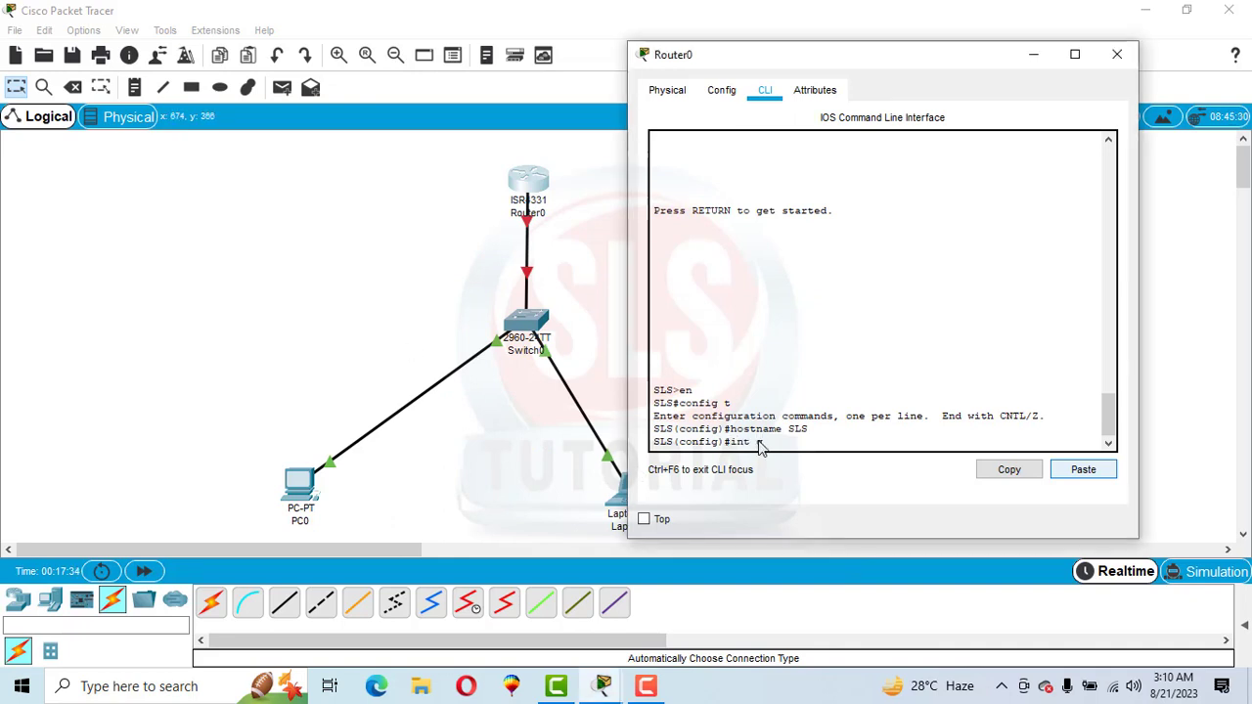
text( g0/0/0)
key(Return)
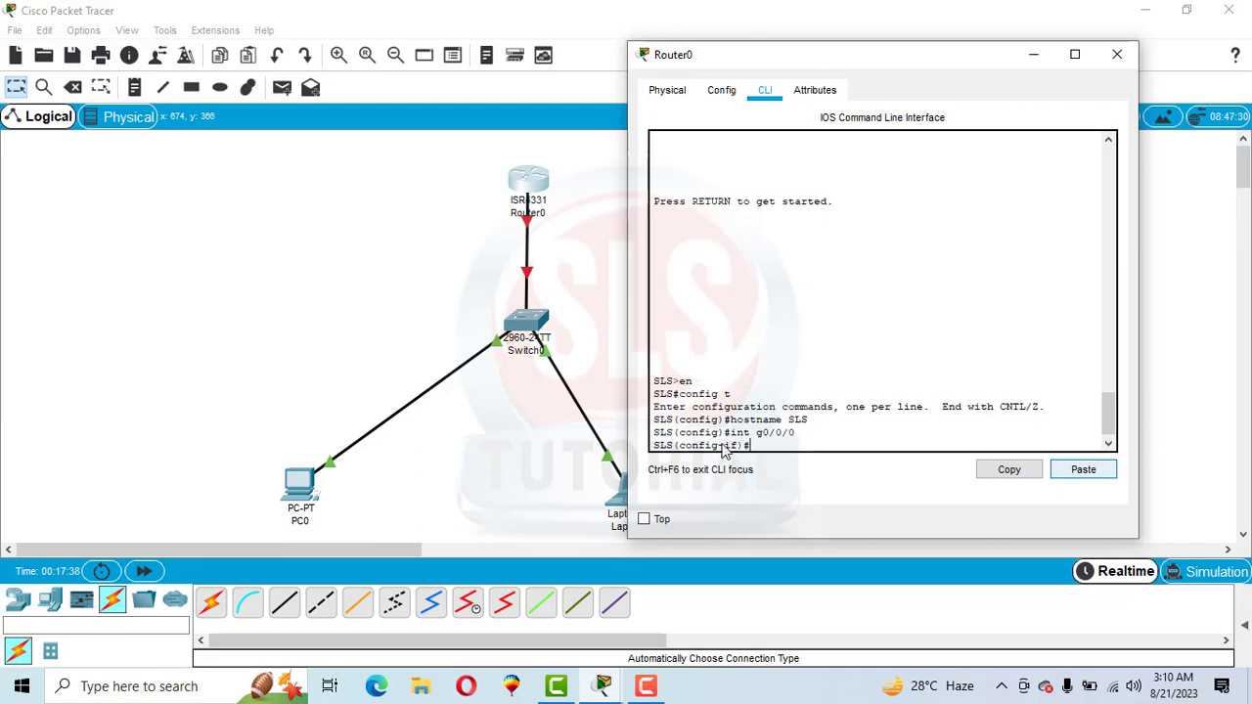
Assign IP address 192.168.10.1 with mask 255.255.255.0 to the interface using ip add
drag(683, 450, 754, 448)
click(774, 448)
text(ip add 192.168.)
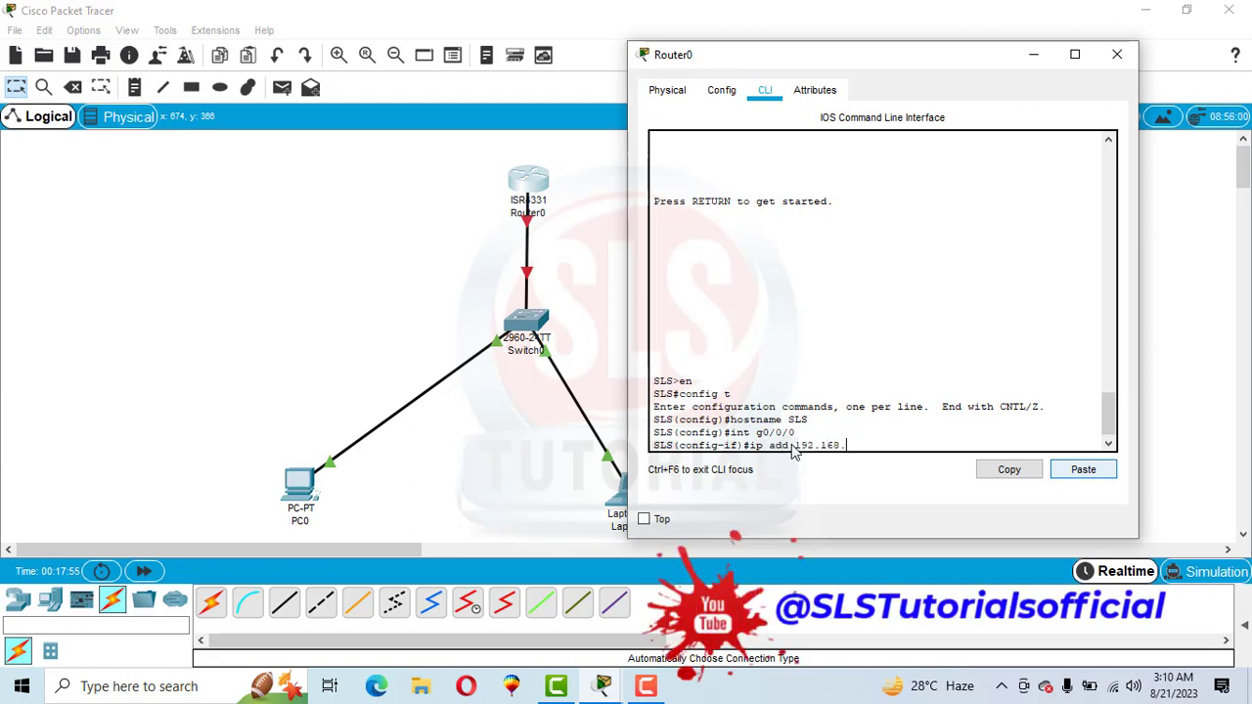
text(10.1 255.255)
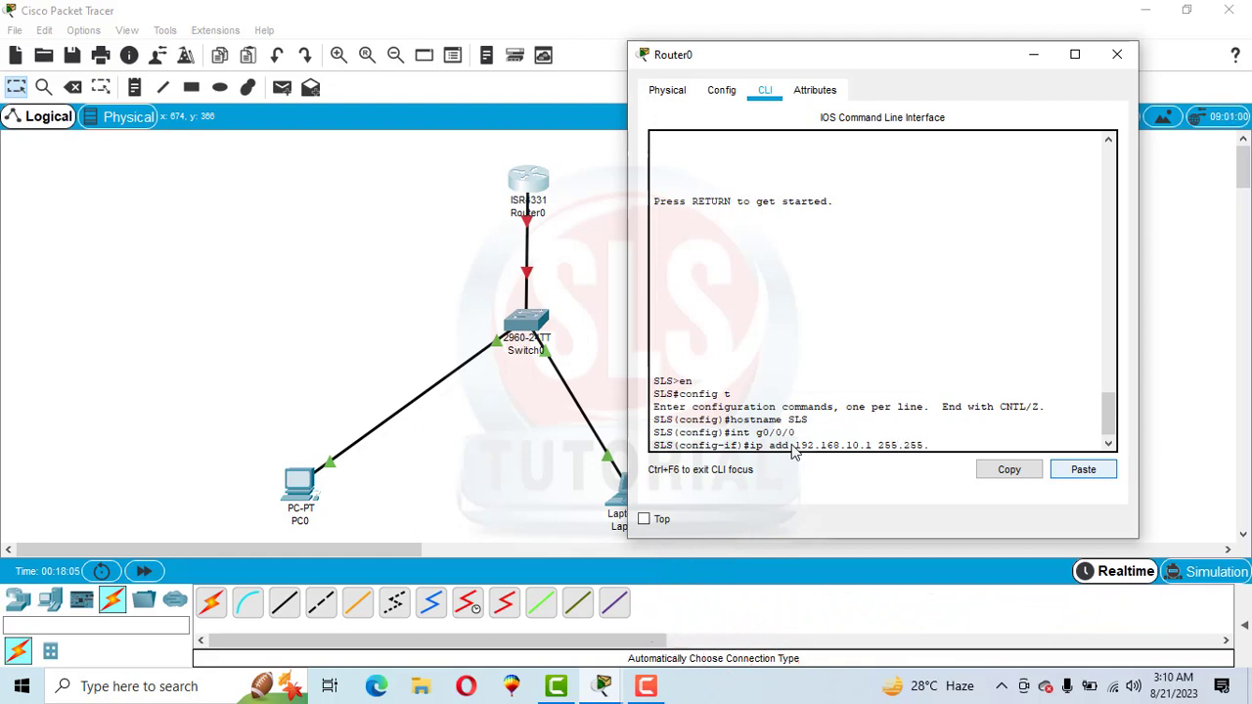
text(.255.0)
key(Return)
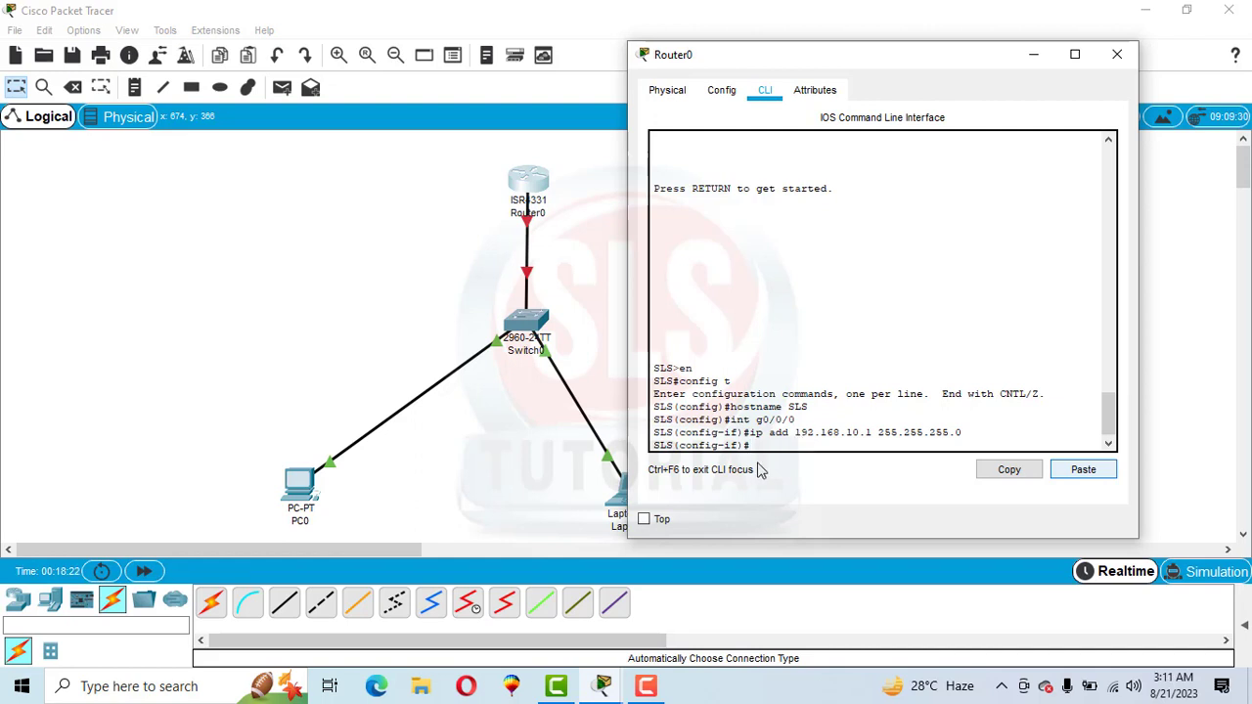
Enable the interface with no sh and leave configuration mode with end
text(o)
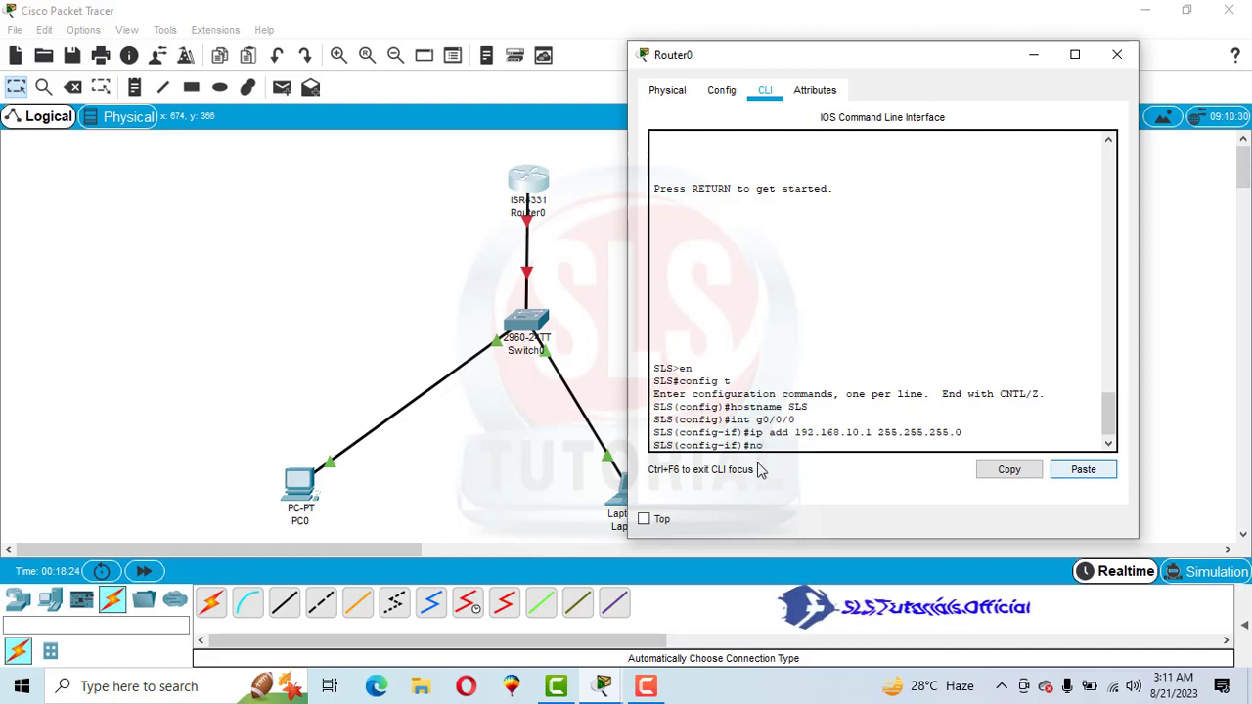
text( sh)
key(Return)
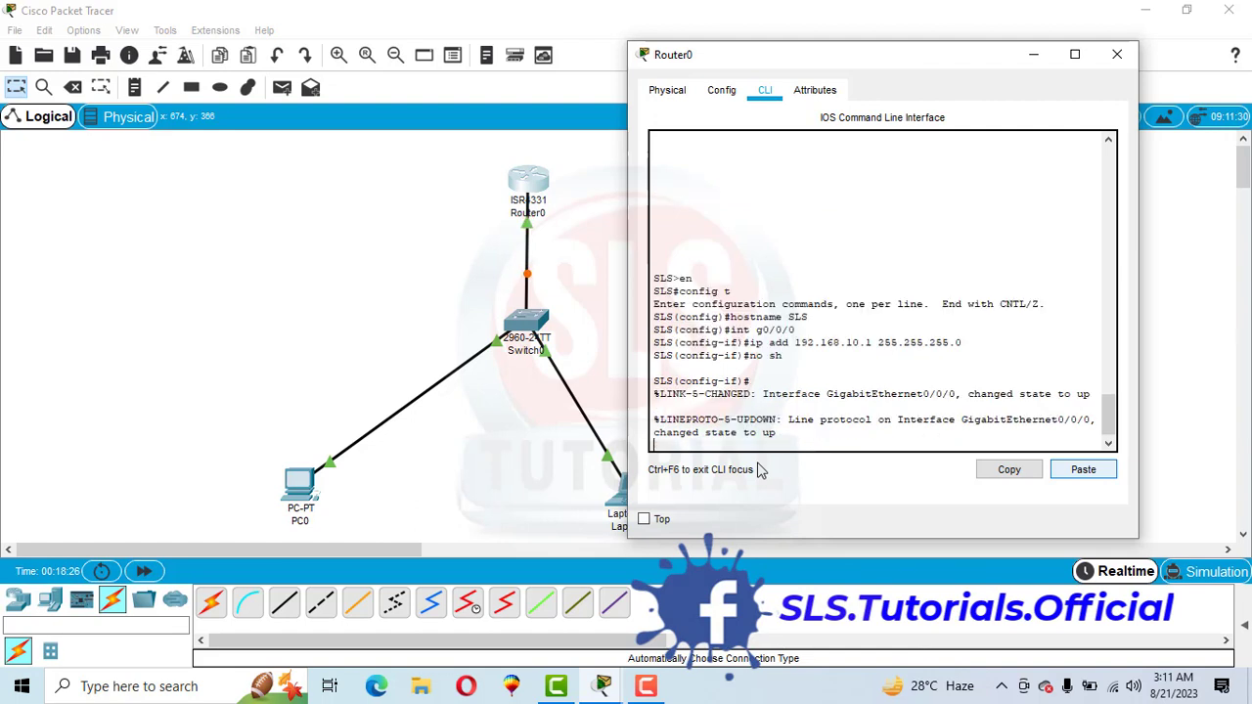
key(Return)
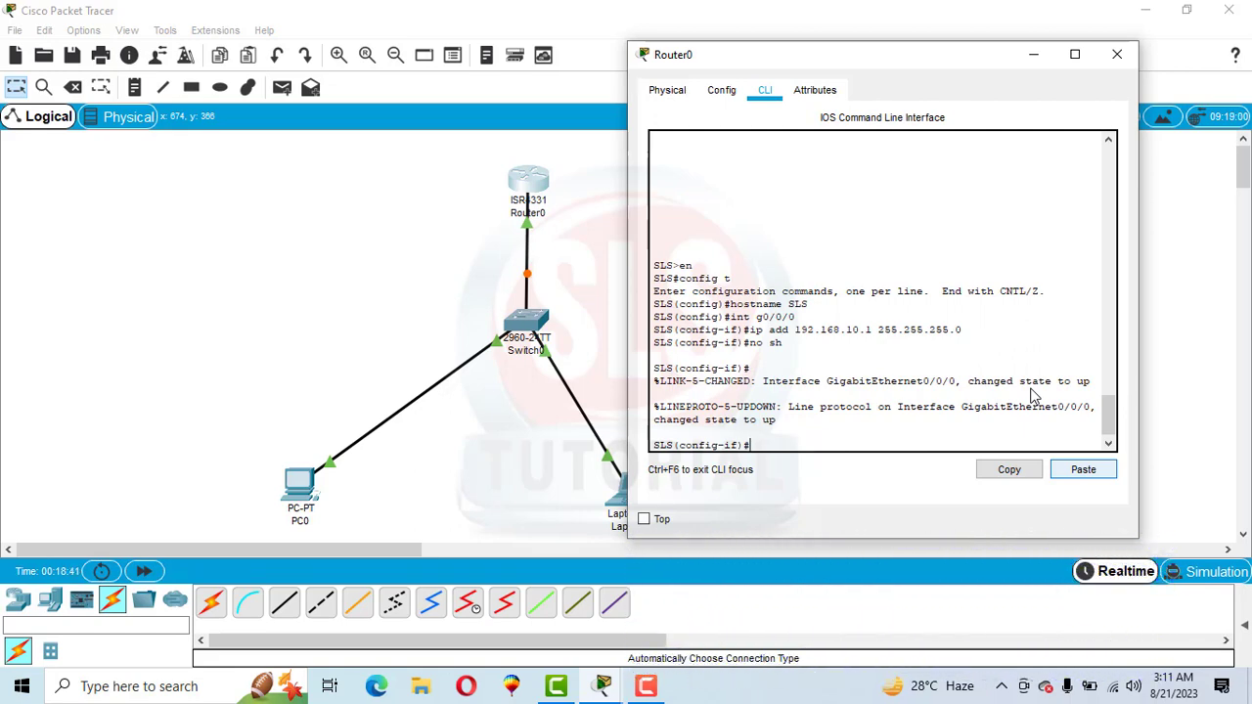
text(end)
key(Return)
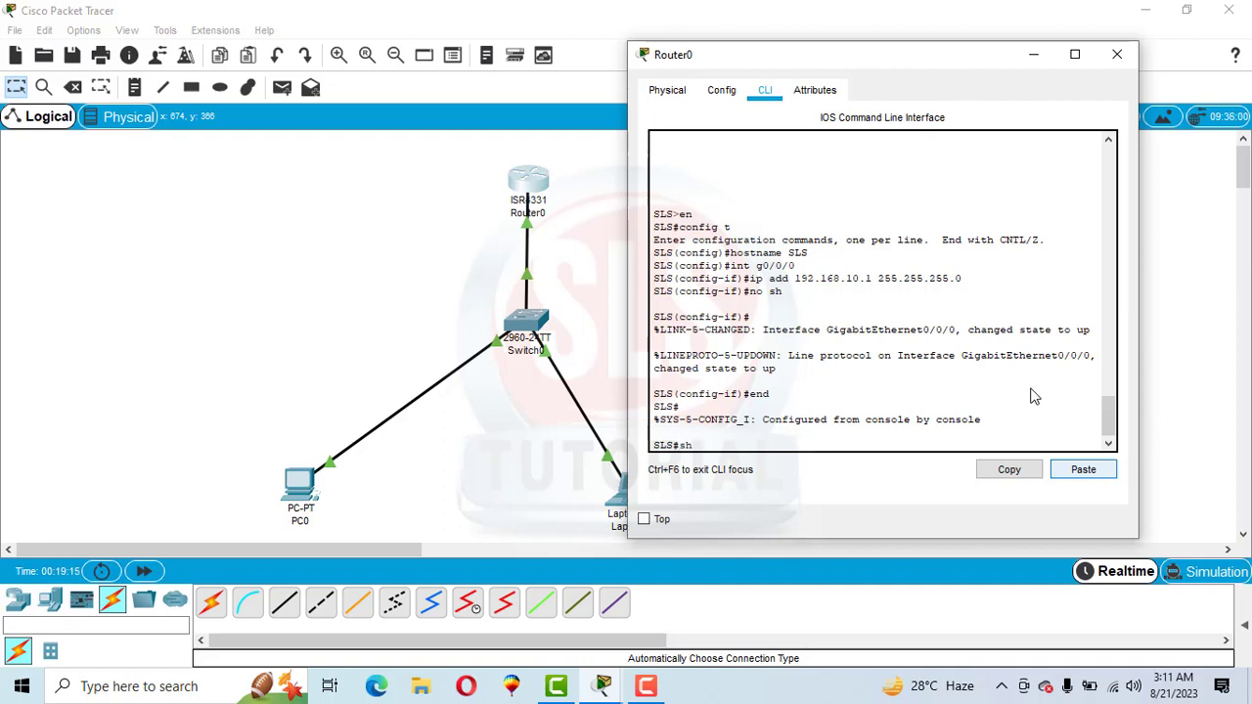
Run sh ip int br and examine the IP address and protocol status of GigabitEthernet0/0/0
text(ip int br)
key(Return)
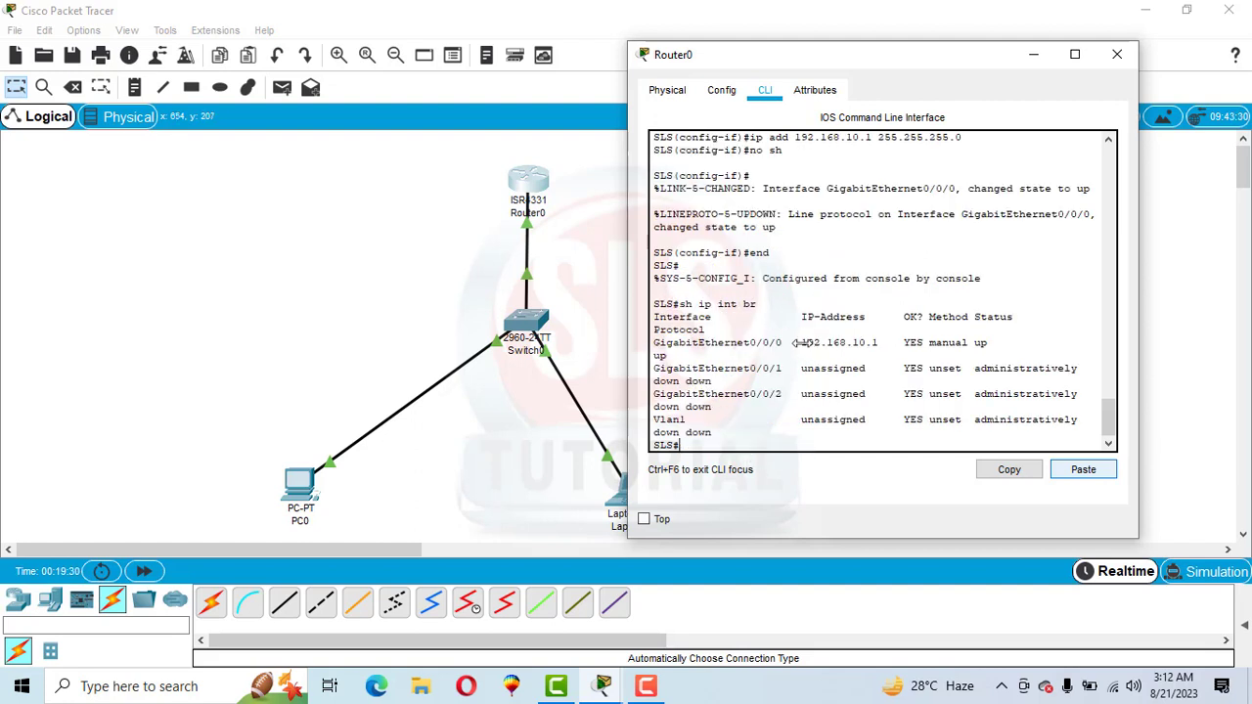
drag(802, 344, 877, 347)
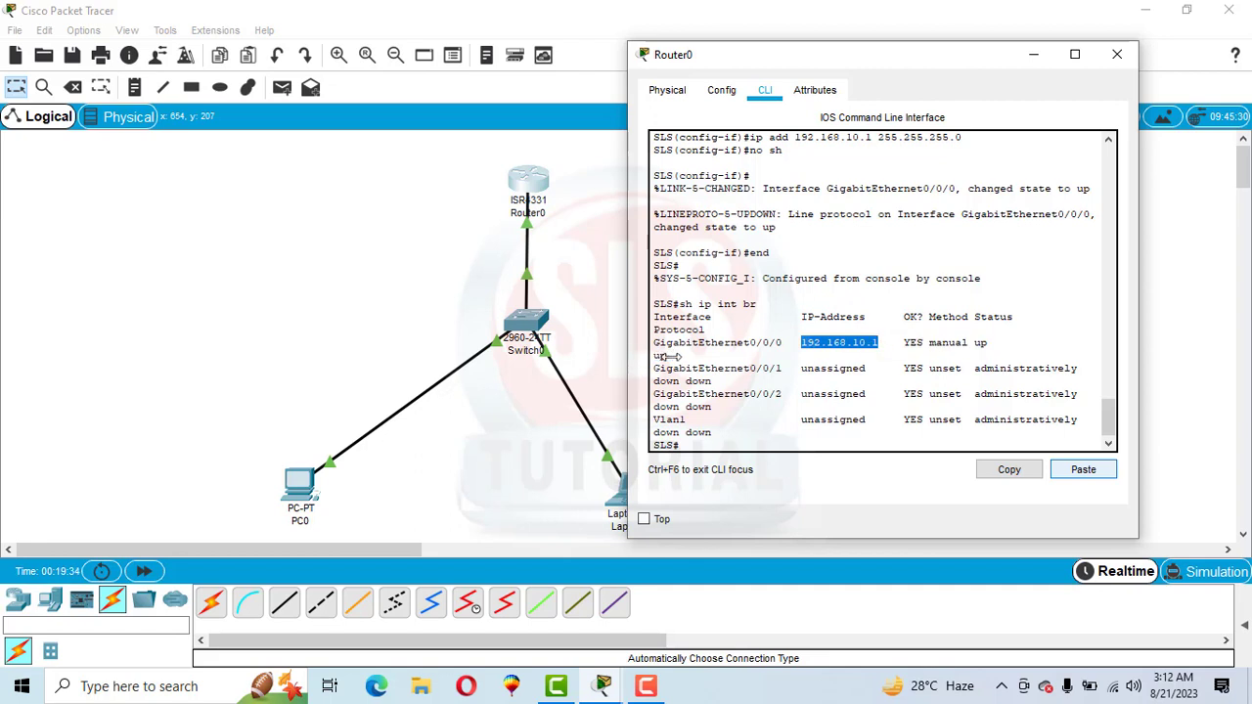
drag(679, 356, 648, 357)
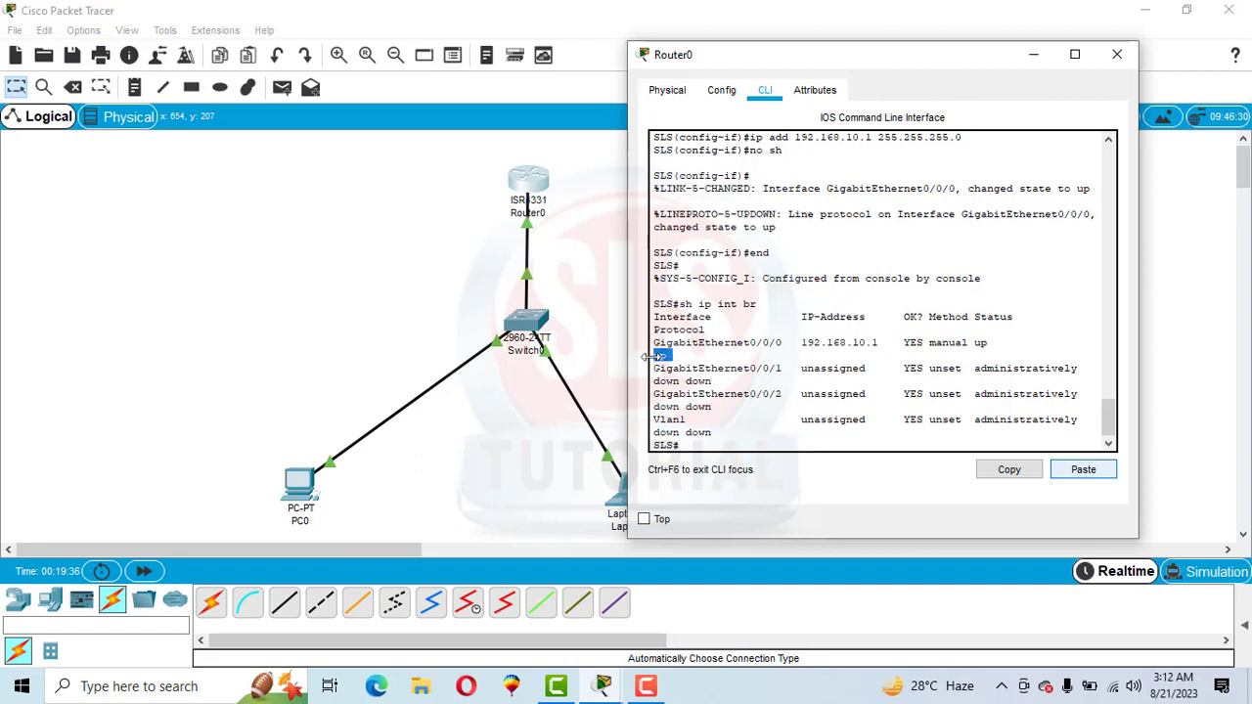
Save the router's interface configuration with wr
click(649, 357)
text(wr)
key(Return)
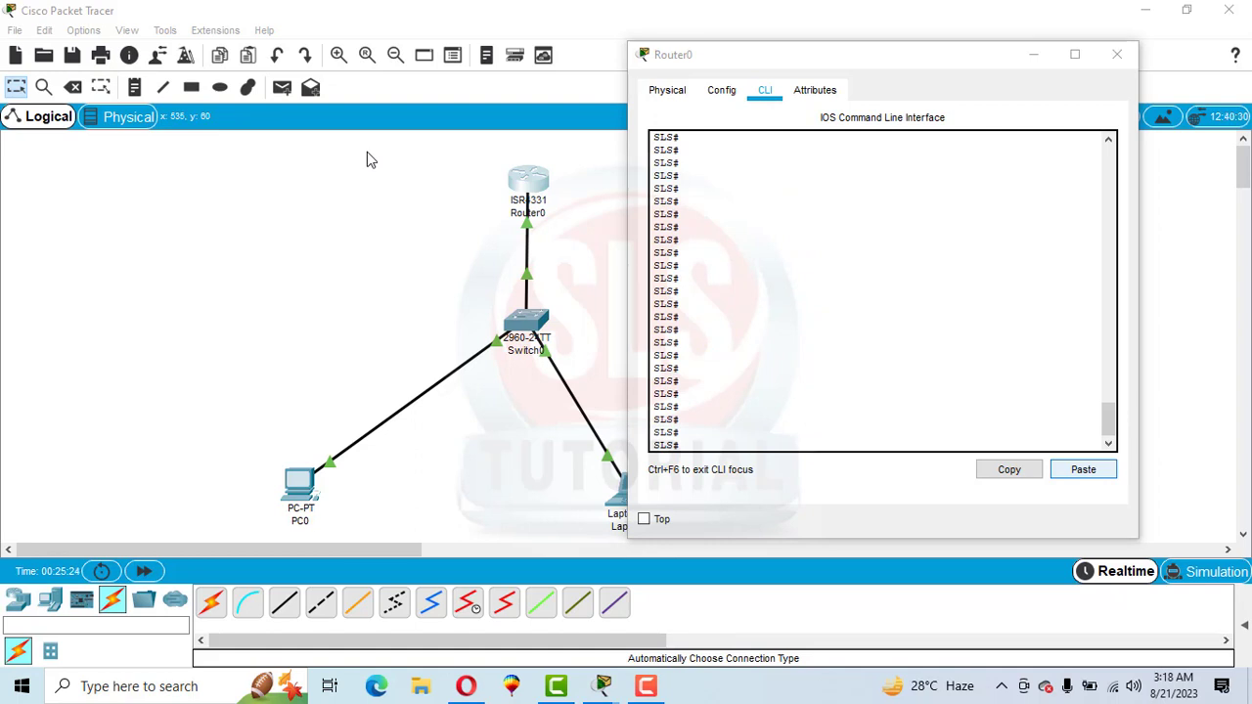
Return to global configuration mode on Router0 with config t
click(711, 447)
text(config)
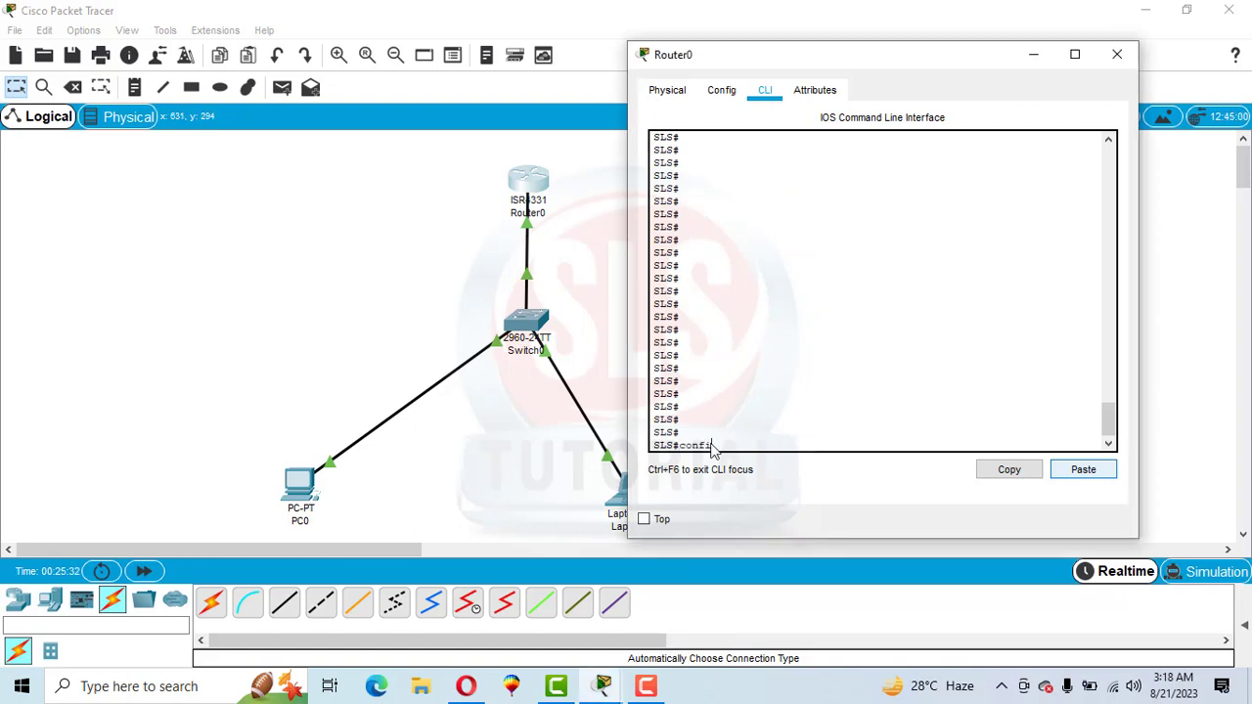
text( t)
key(Return)
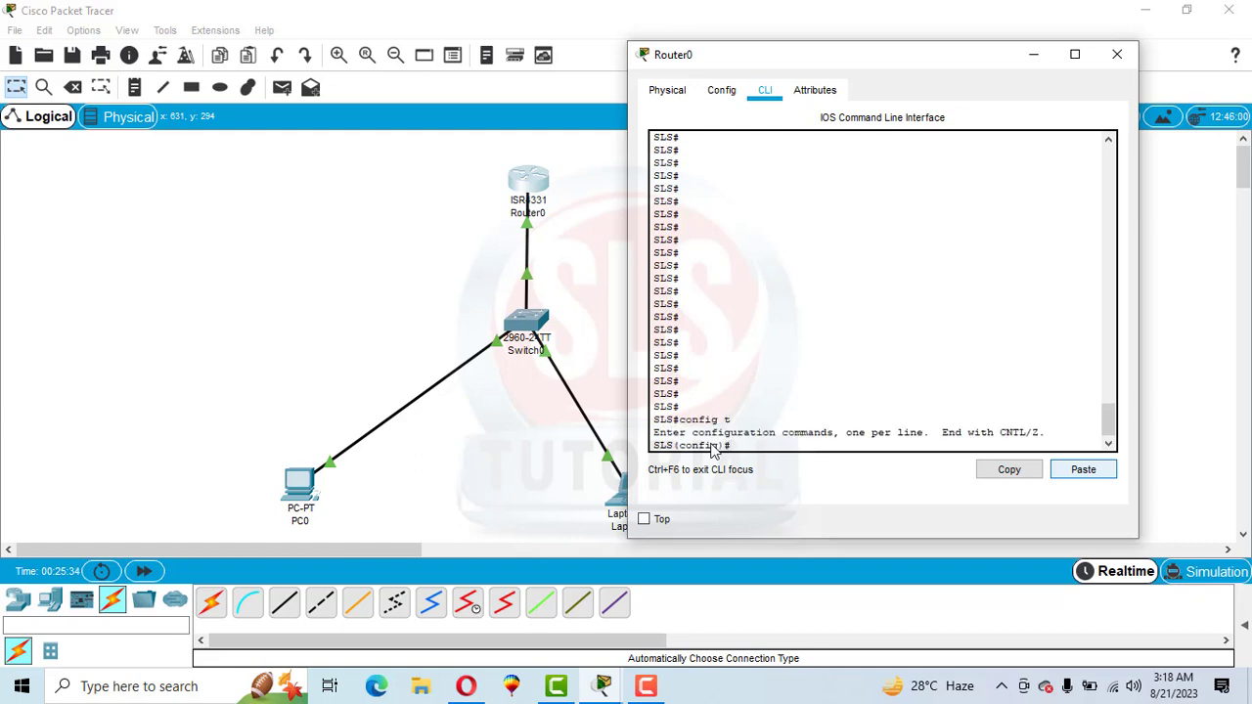
drag(679, 447, 716, 447)
click(743, 447)
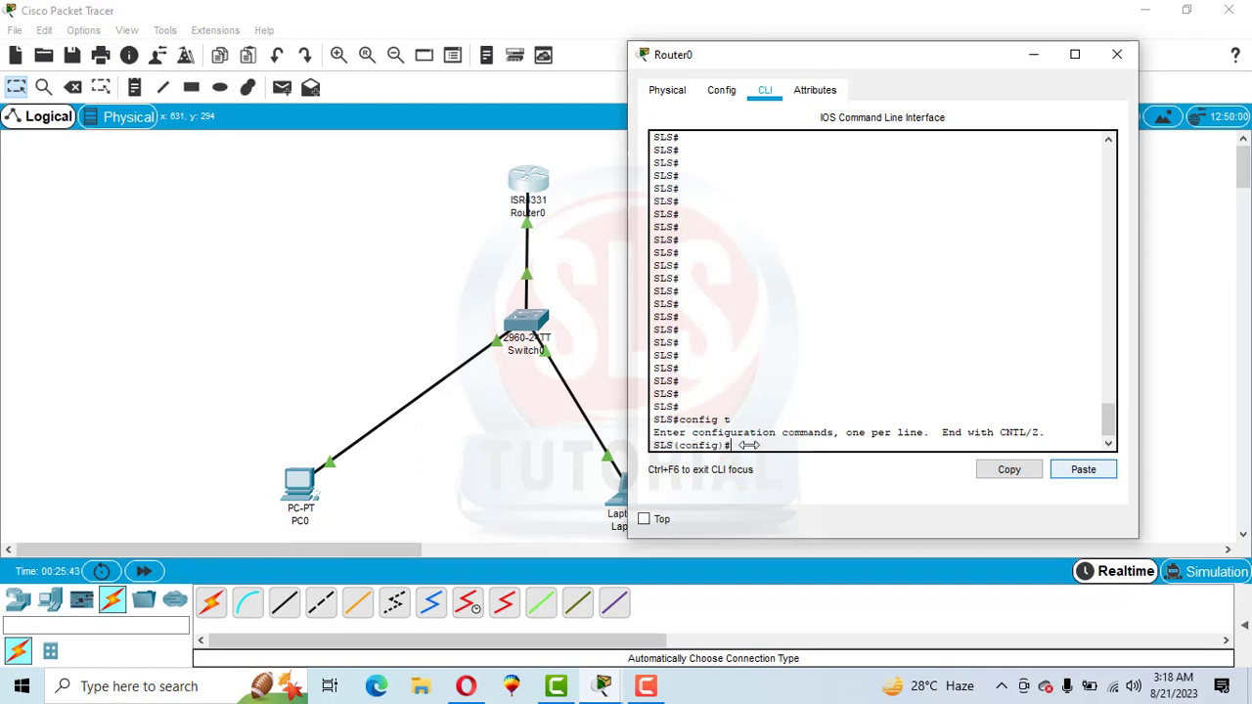
Create a DHCP pool named abc with ip dhcp pool abc
text(in)
text( dhcp )
text(pool)
text( abc)
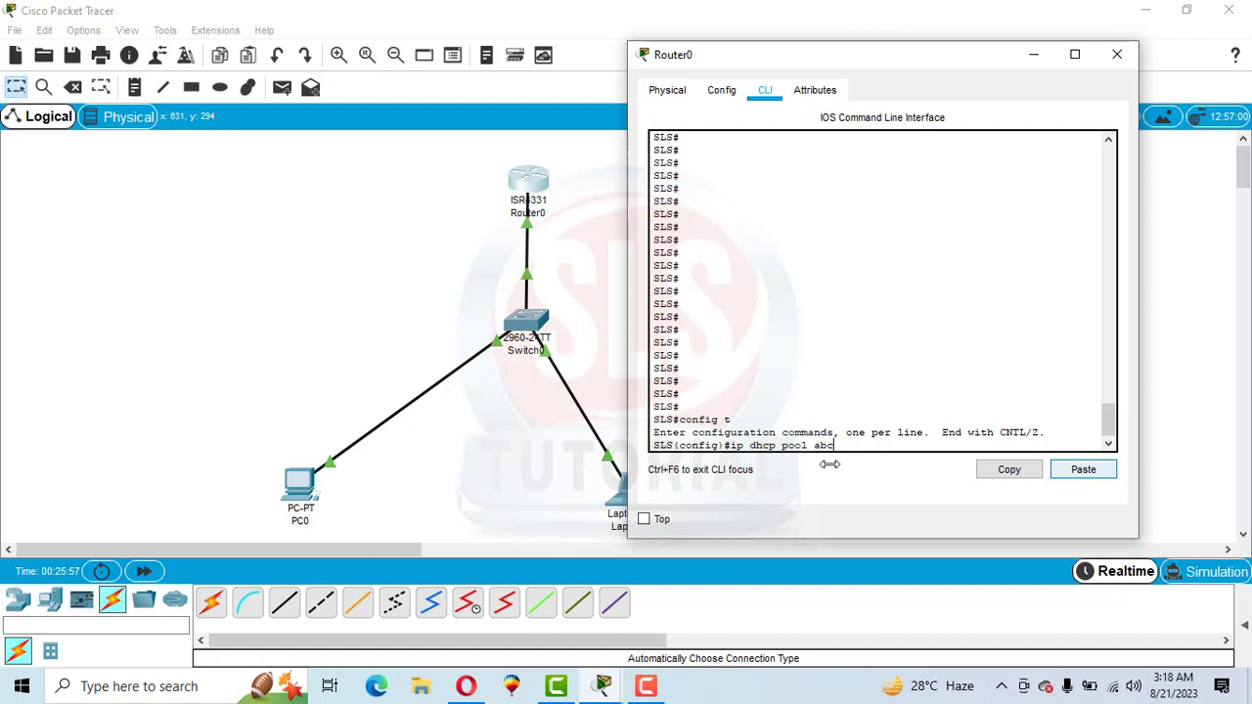
key(Return)
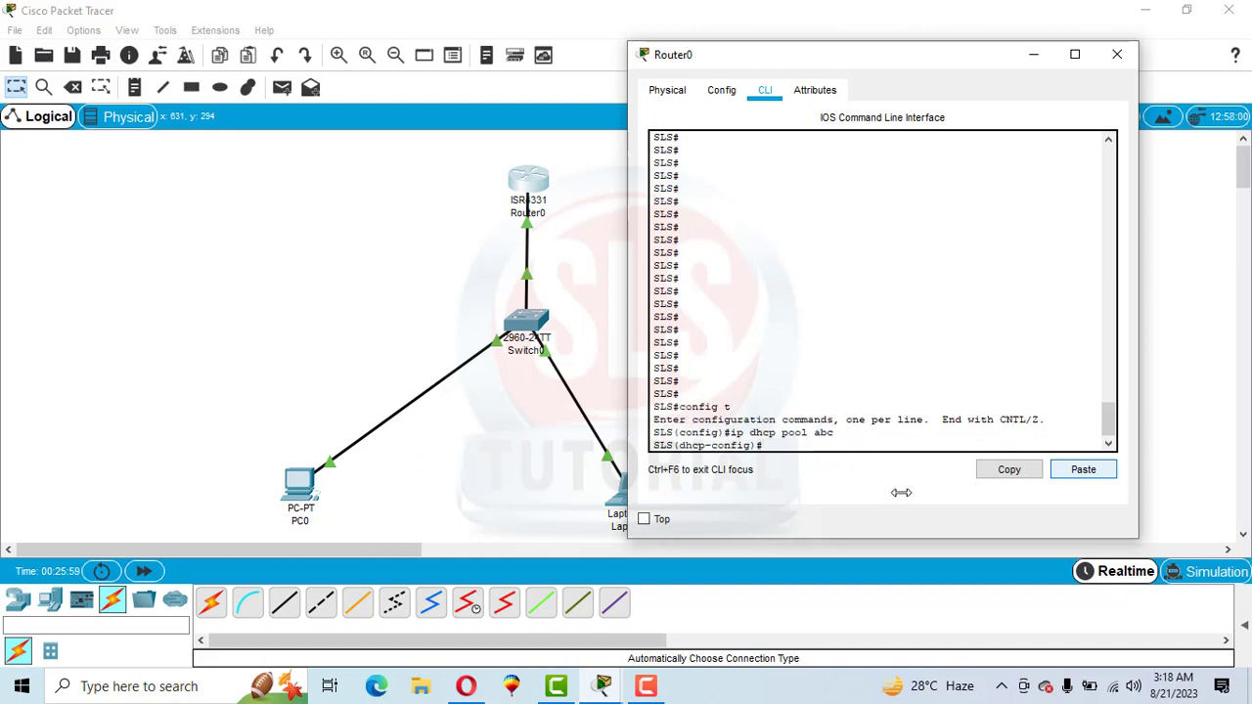
drag(685, 446, 745, 446)
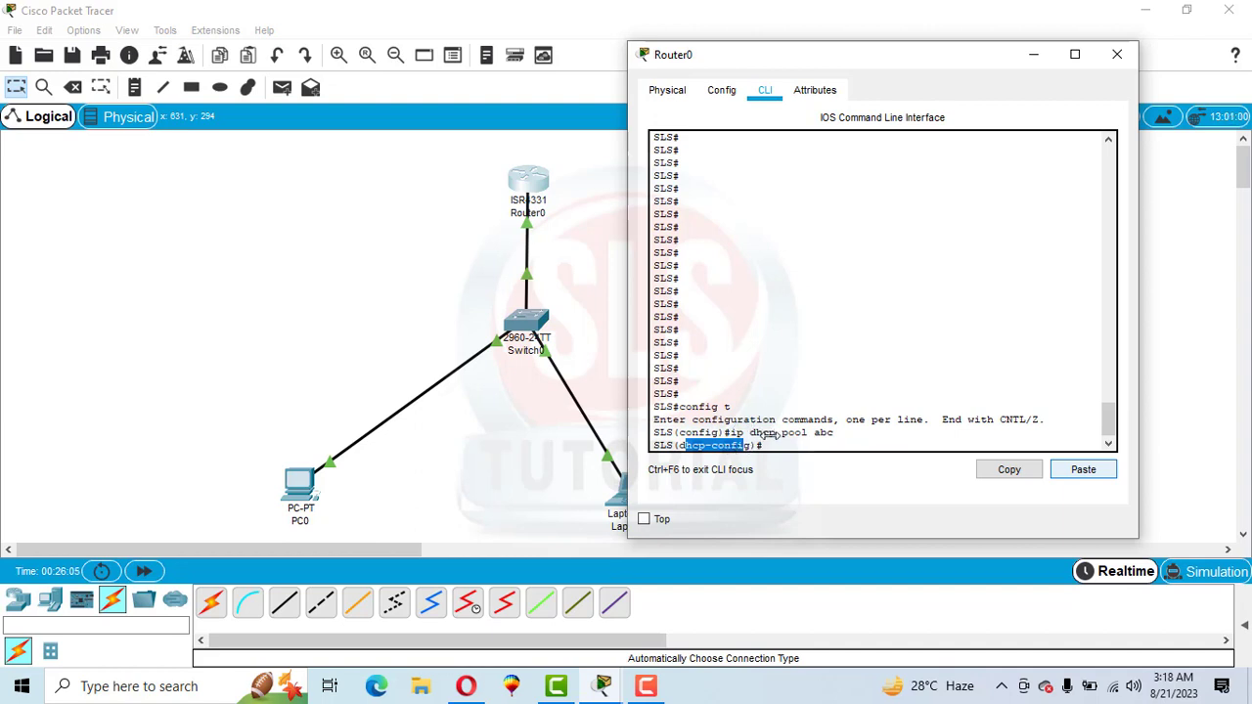
click(798, 445)
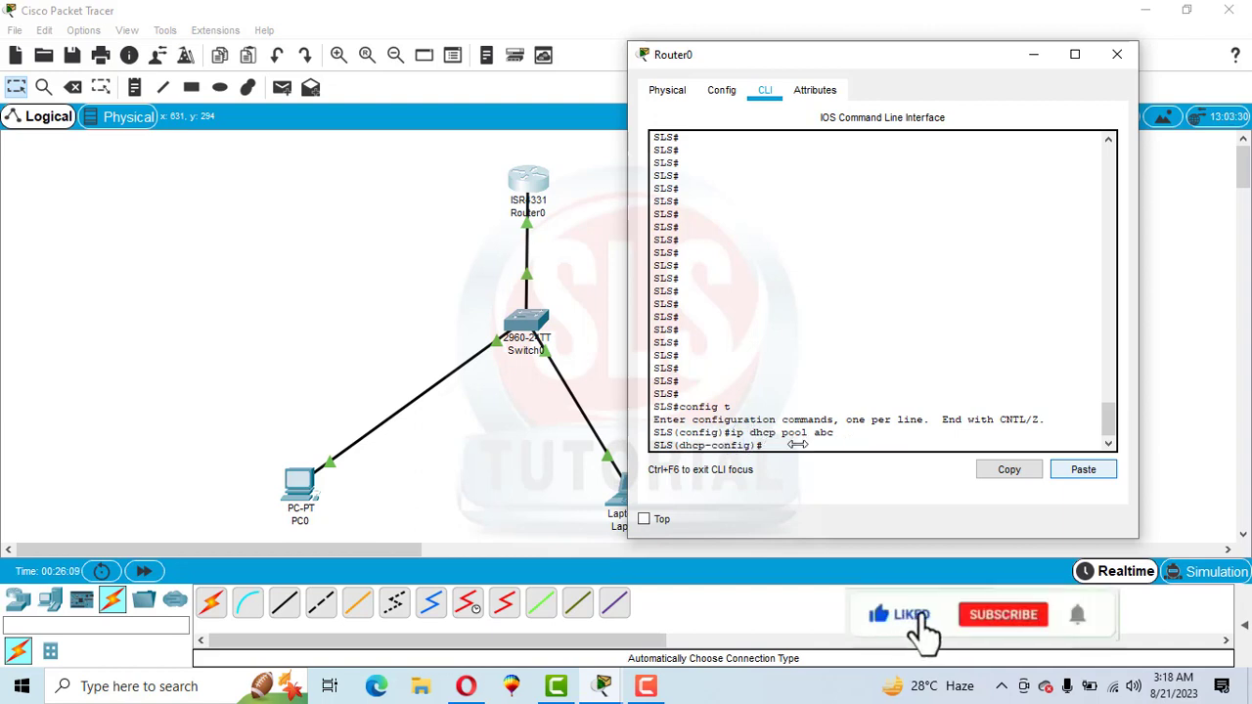
Set the DHCP pool's default router to 192.168.10.1
text(default-)
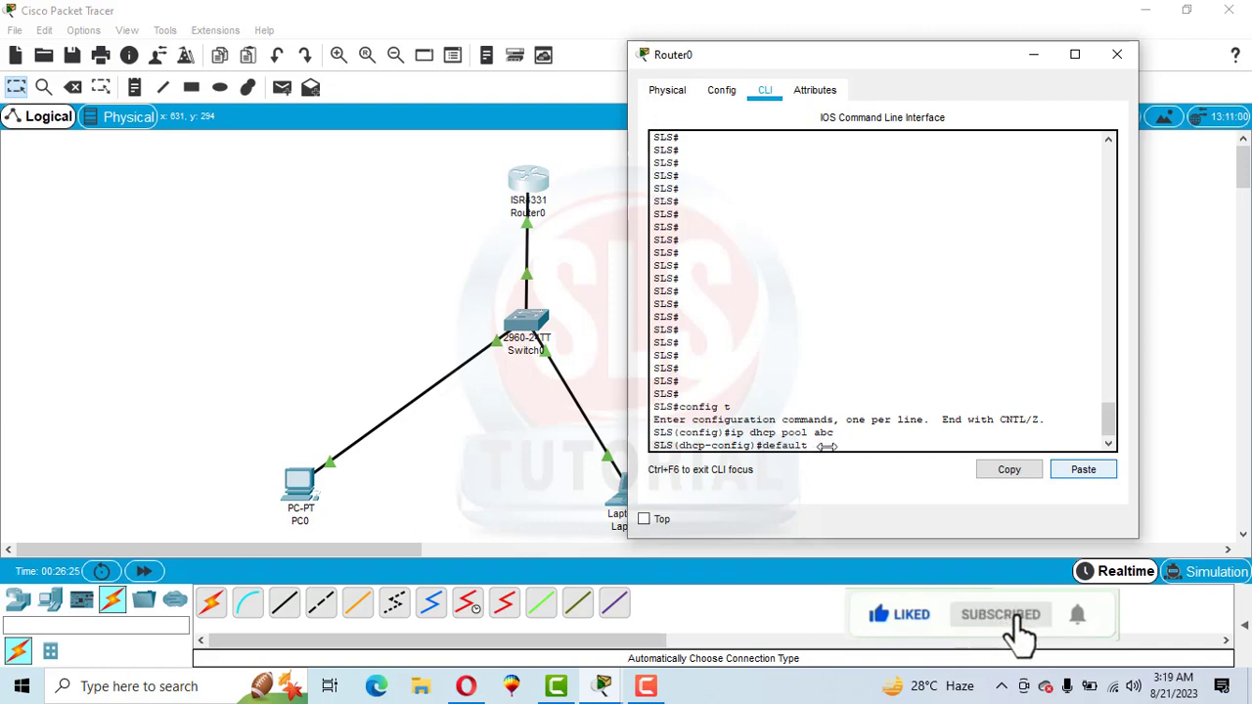
text(router 19)
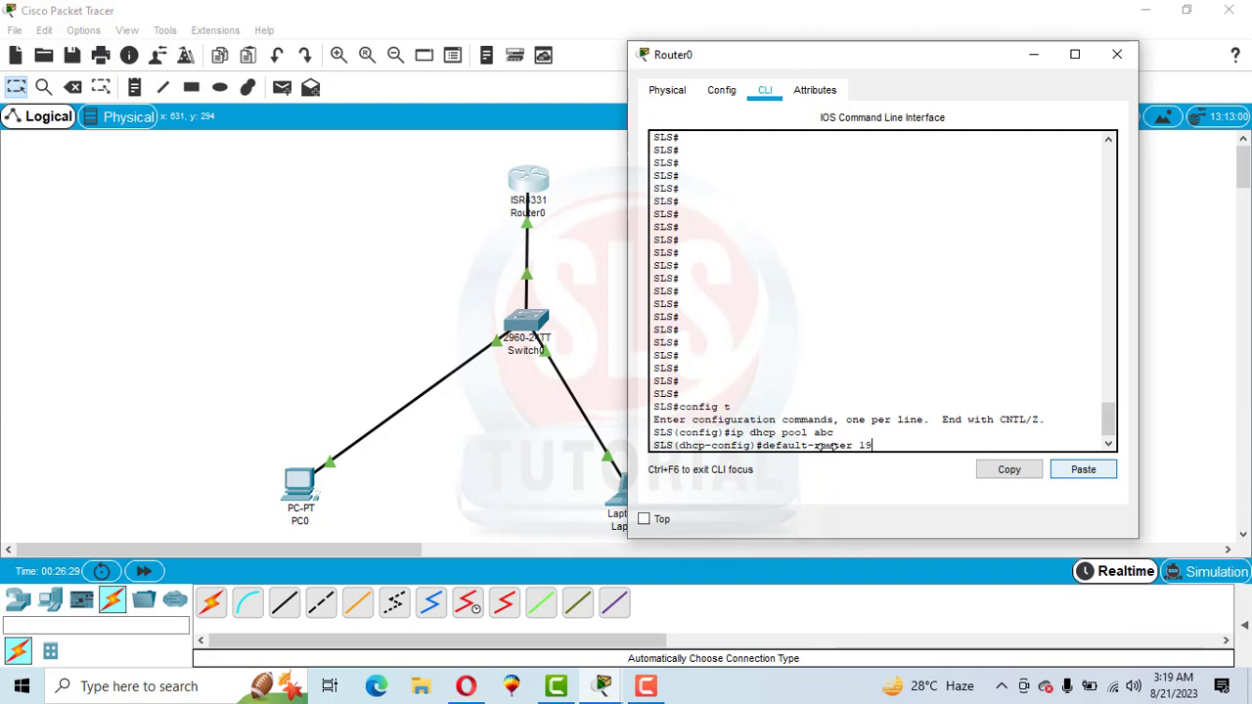
text(2.1)
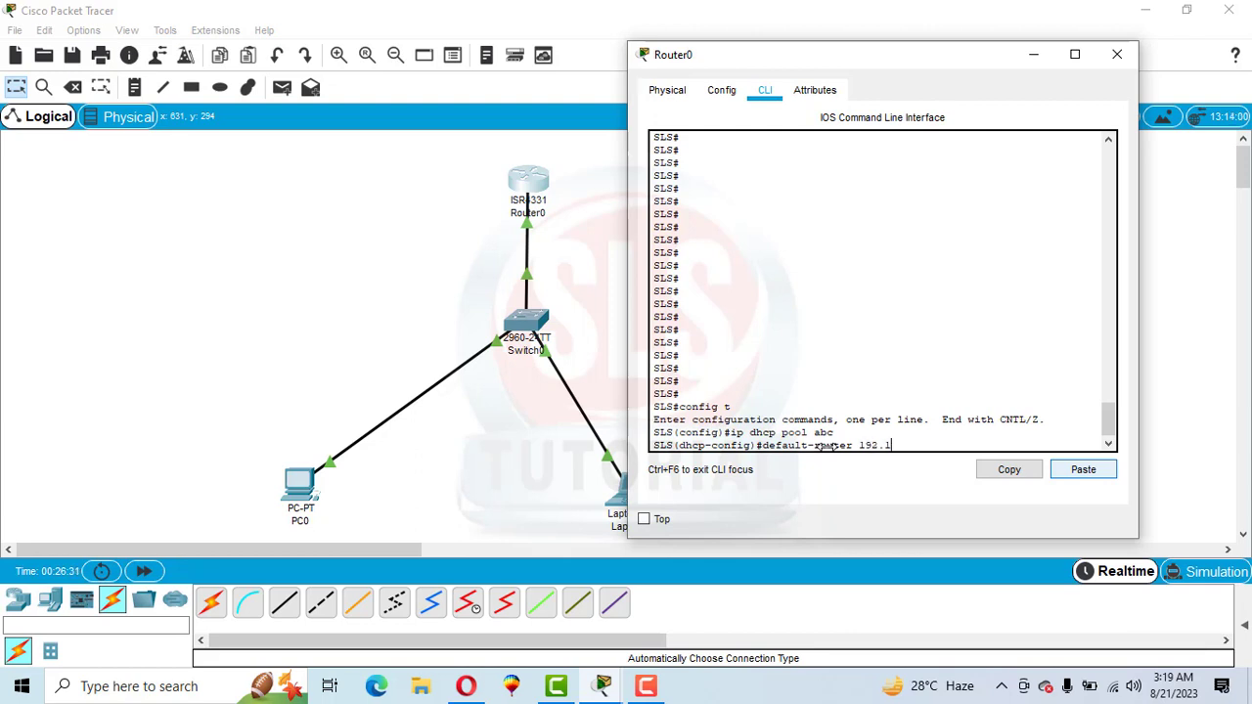
text(68.10.1)
key(Return)
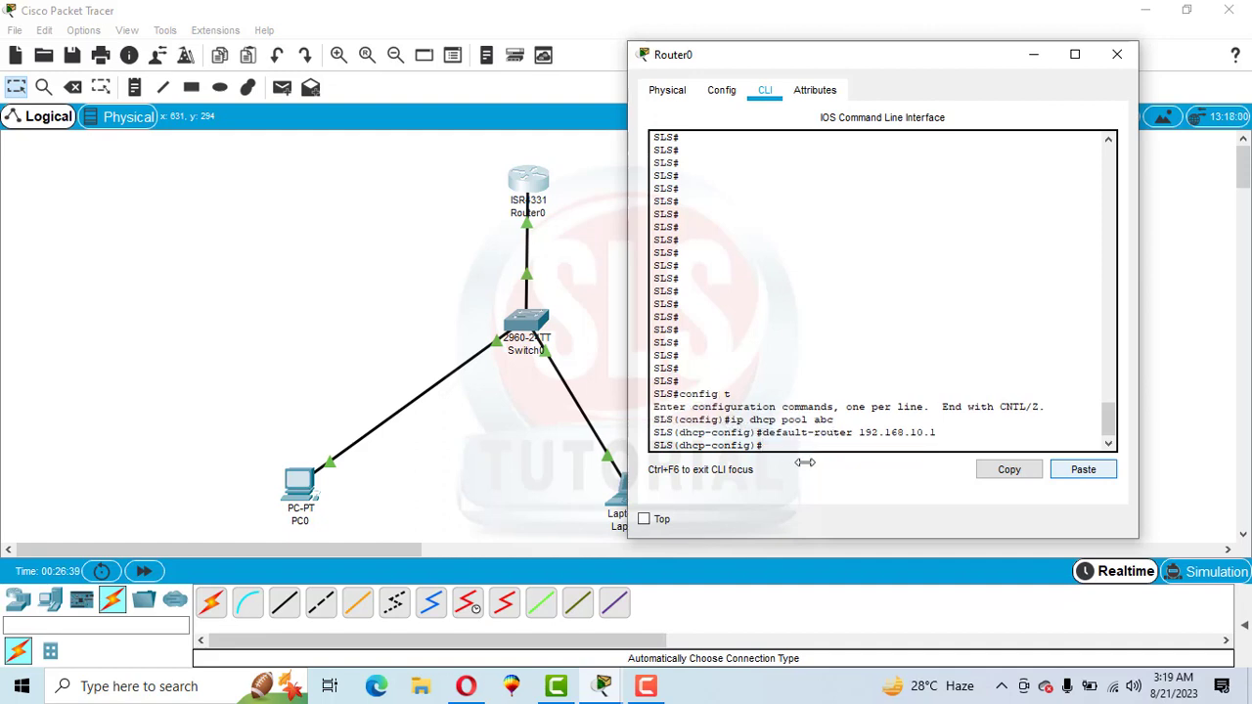
Set the DHCP pool's network to 192.168.10.0 with mask 255.255.255.0
text(network 192.168.1)
text(0.0 255.255.)
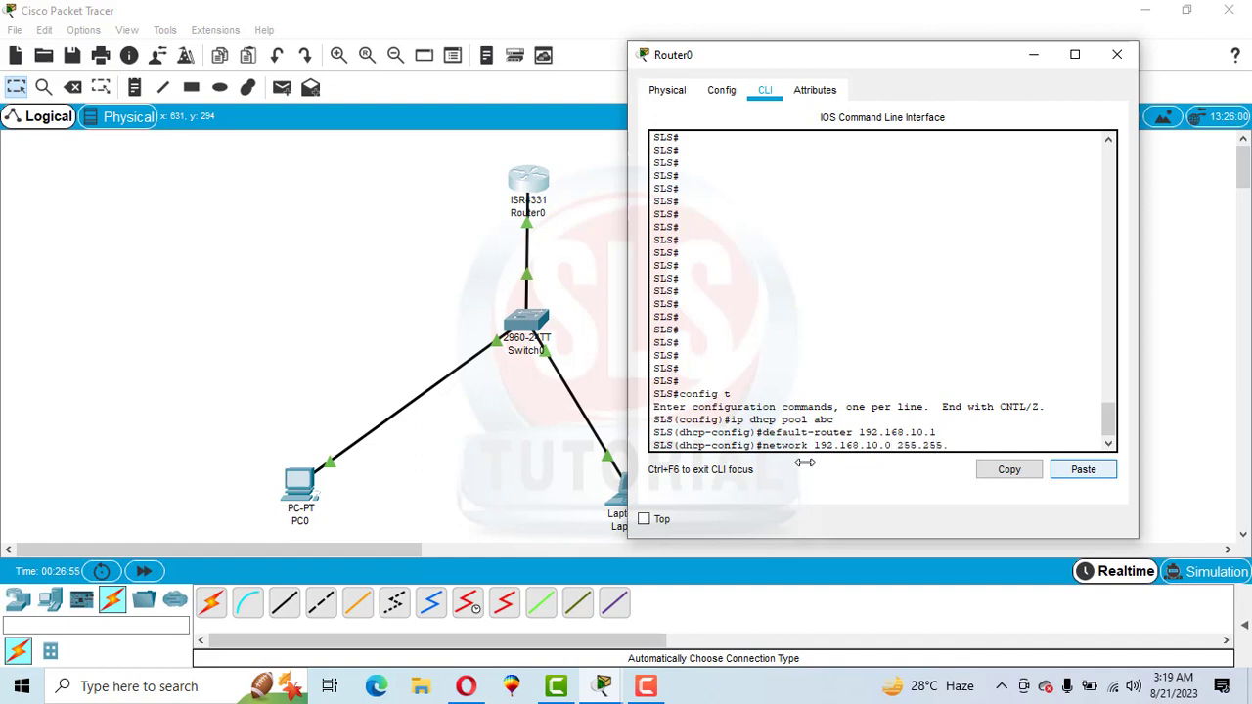
text(255.0)
key(Return)
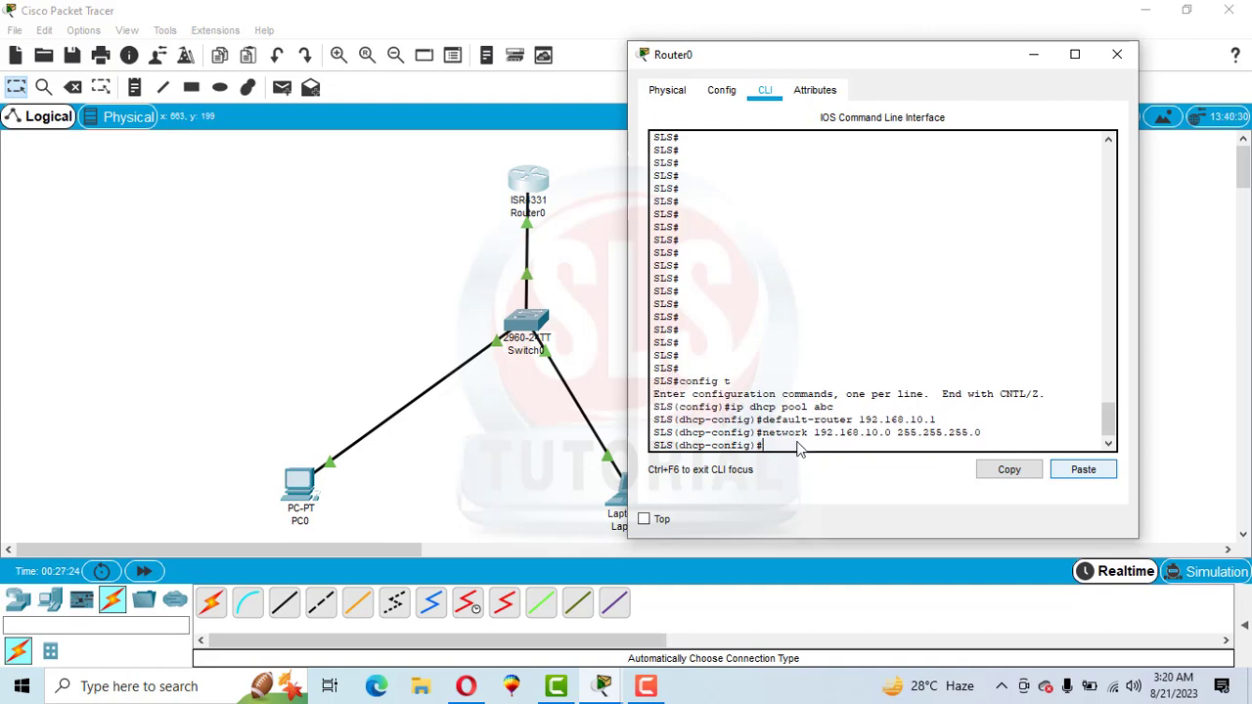
Leave DHCP configuration mode with end and save the router configuration with wr
text(end)
key(Return)
key(Return)
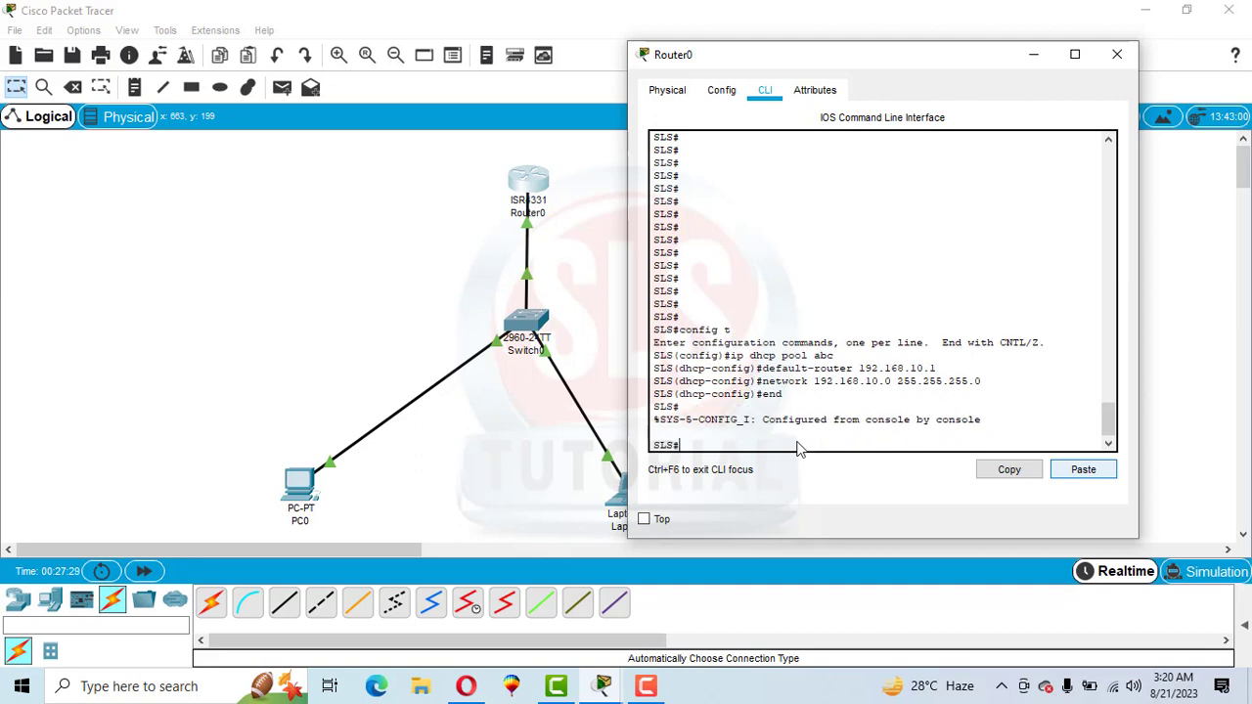
text(wr)
key(Return)
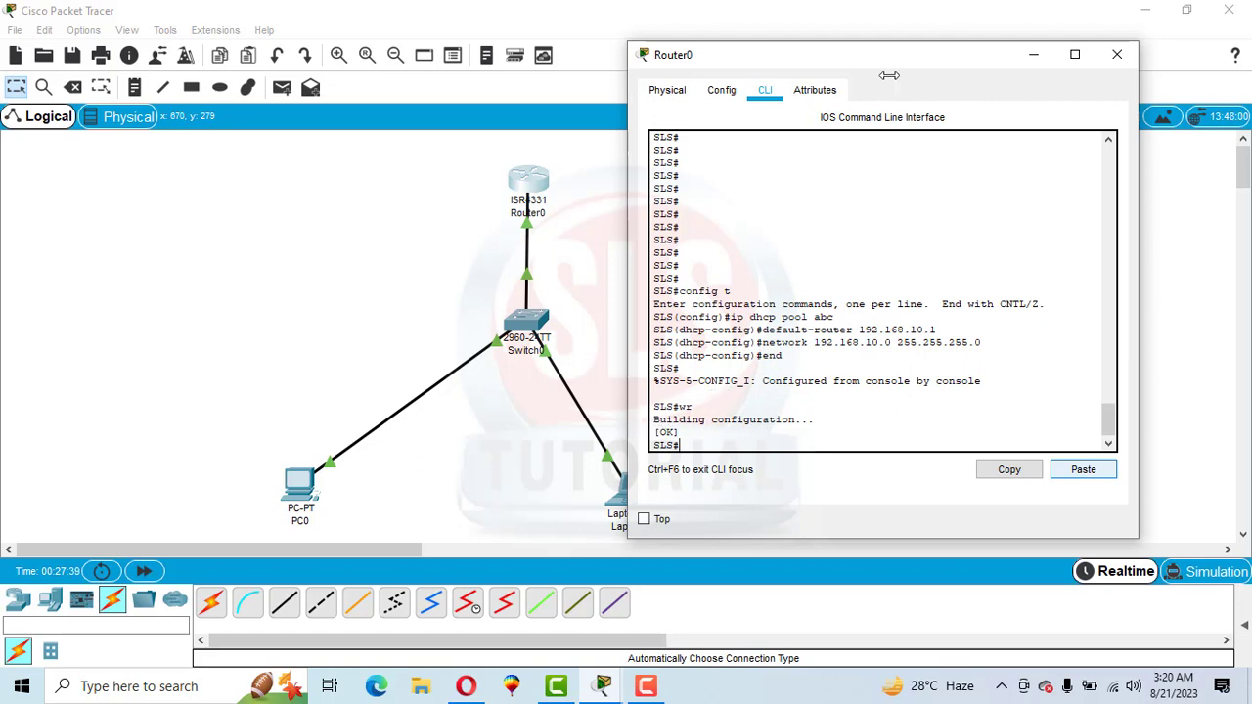
Switch PC0's FastEthernet0 IPv4 configuration to DHCP so it requests its address from the router
click(1032, 54)
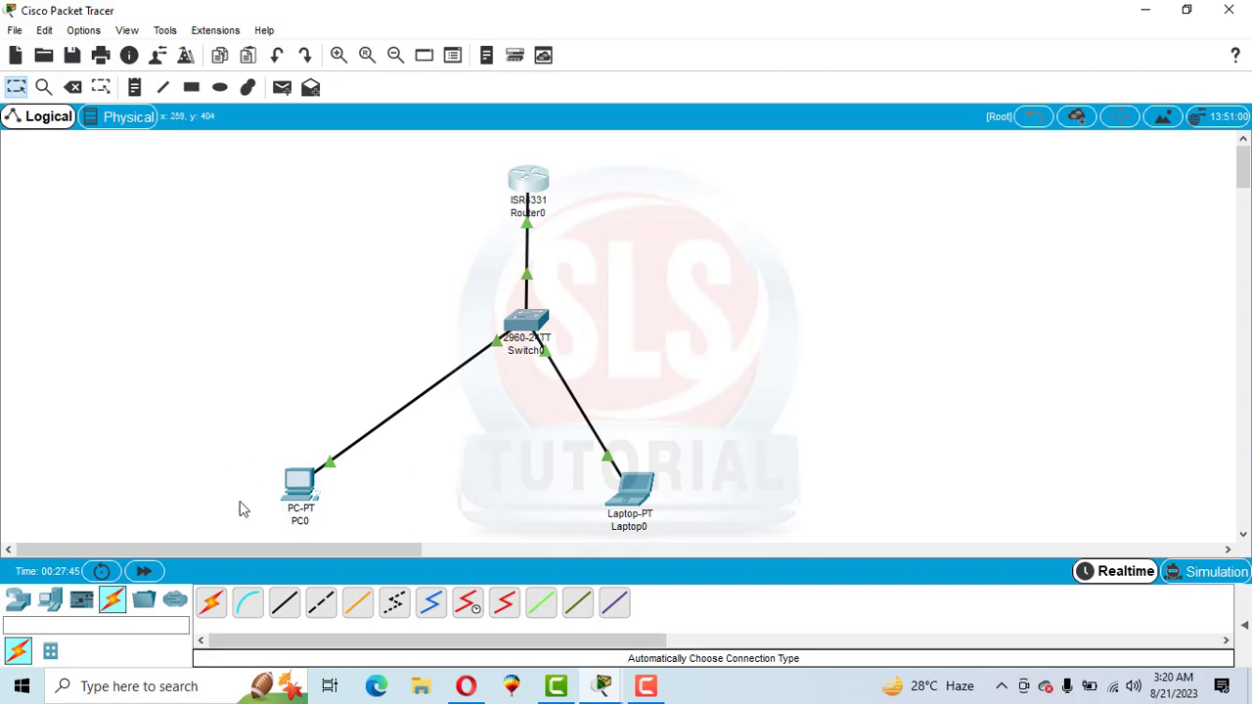
click(296, 489)
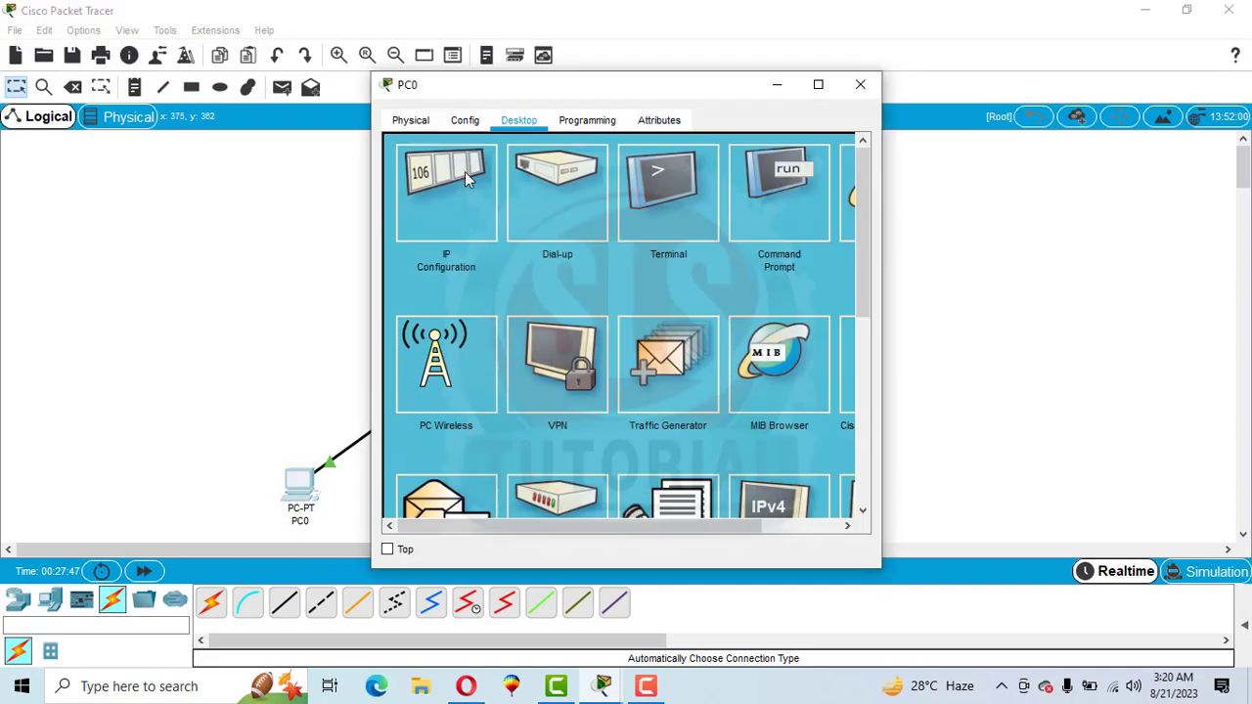
click(439, 192)
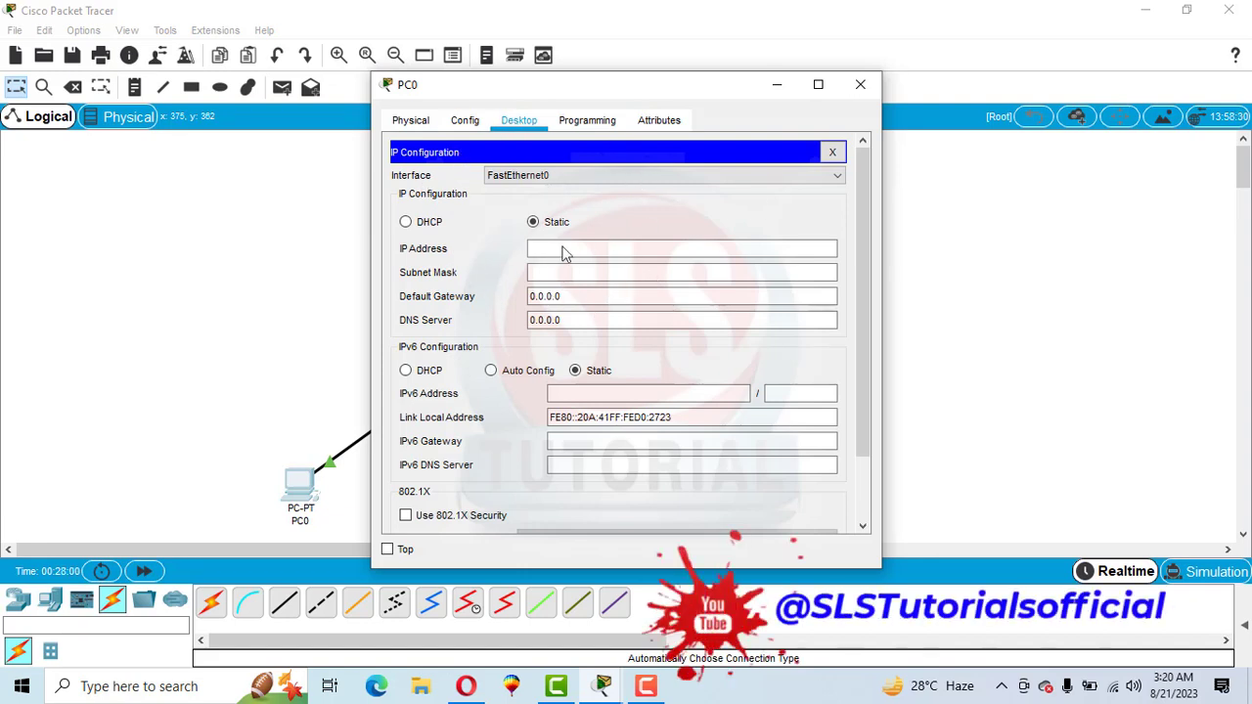
click(405, 222)
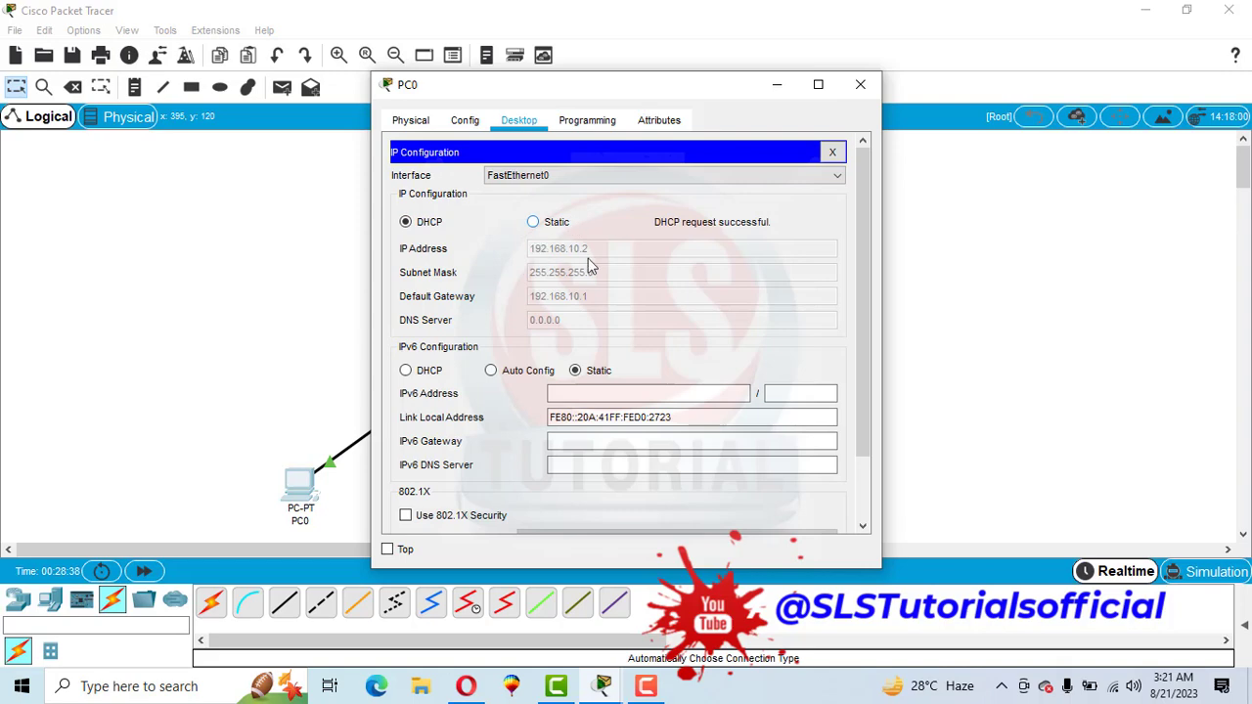
drag(507, 89, 718, 77)
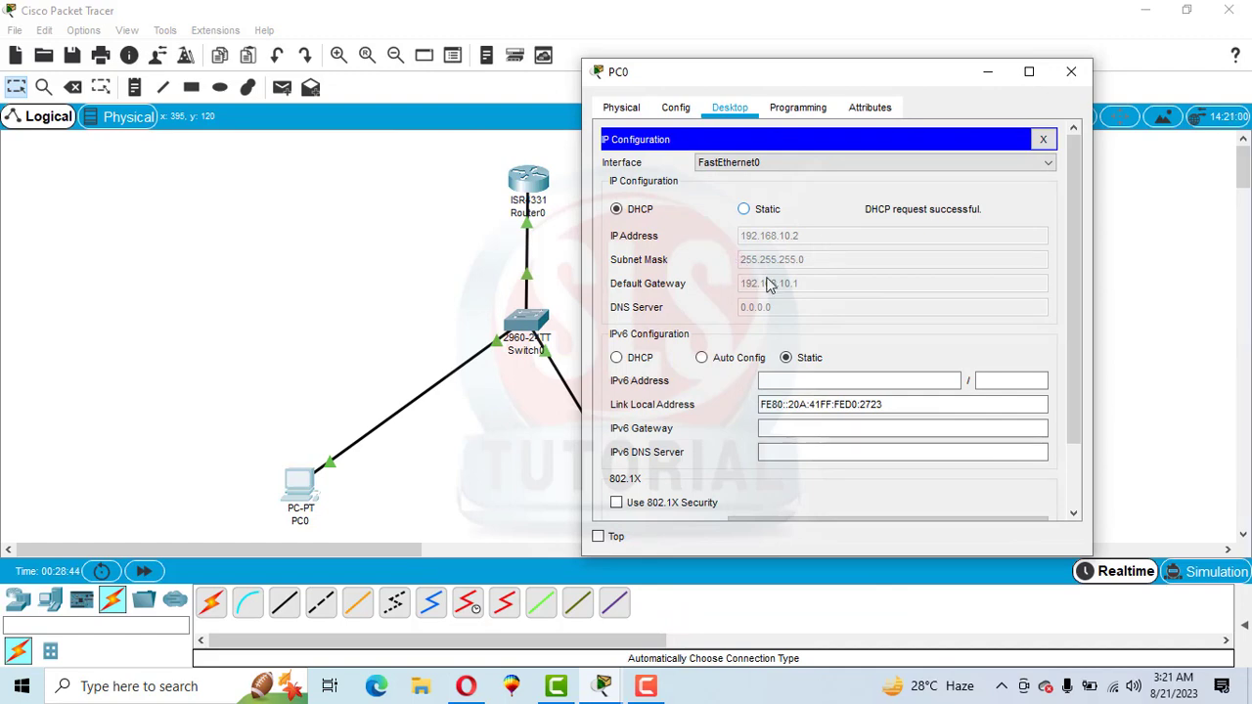
click(1067, 65)
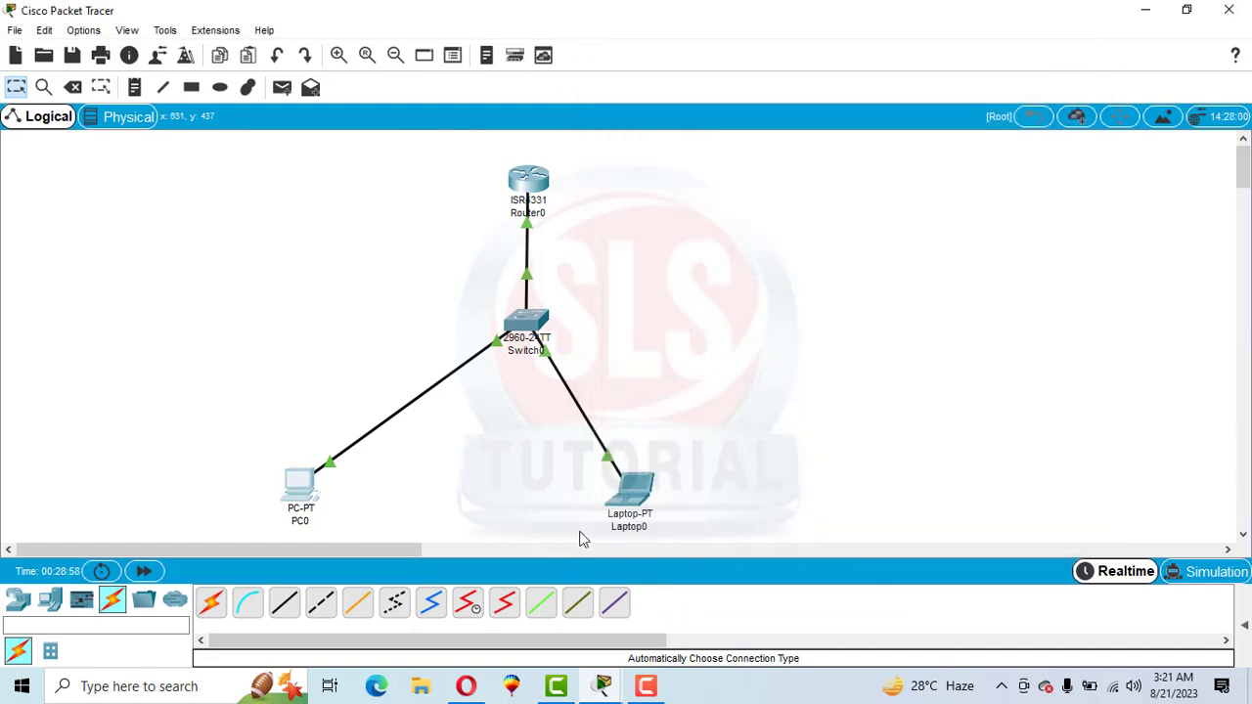
Switch Laptop0's FastEthernet0 IPv4 configuration from static to DHCP and close its window
click(632, 486)
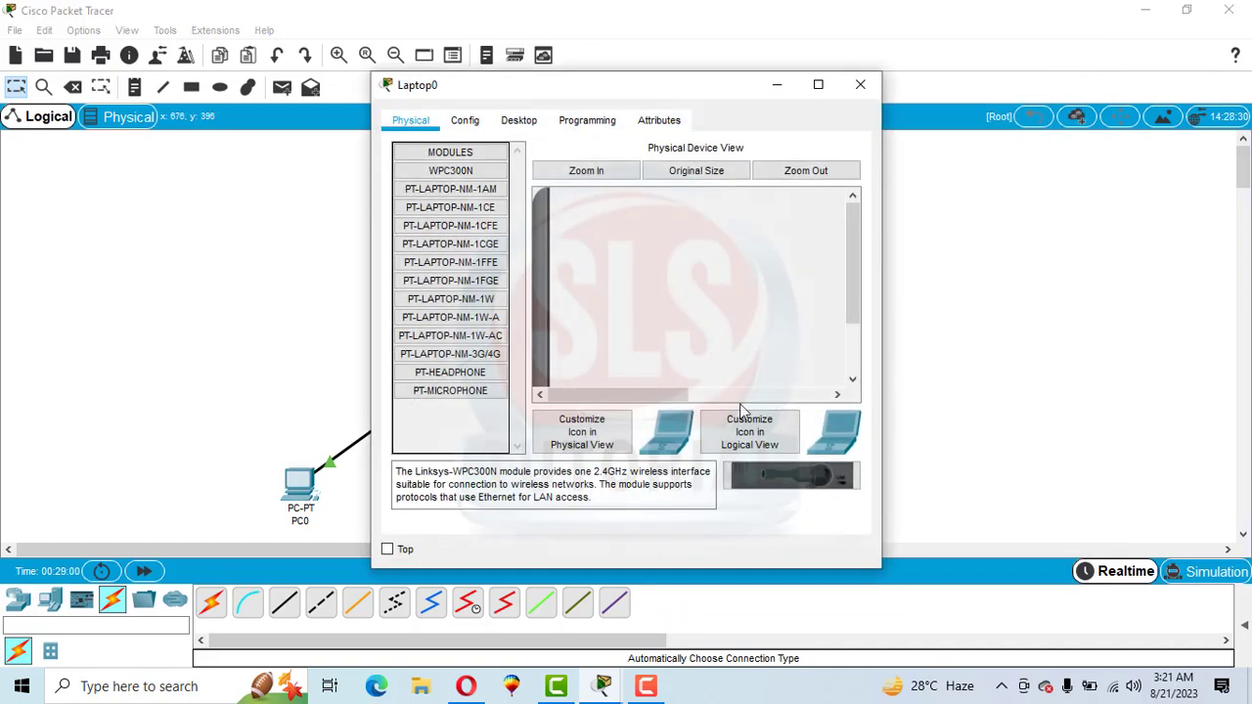
click(516, 120)
click(436, 187)
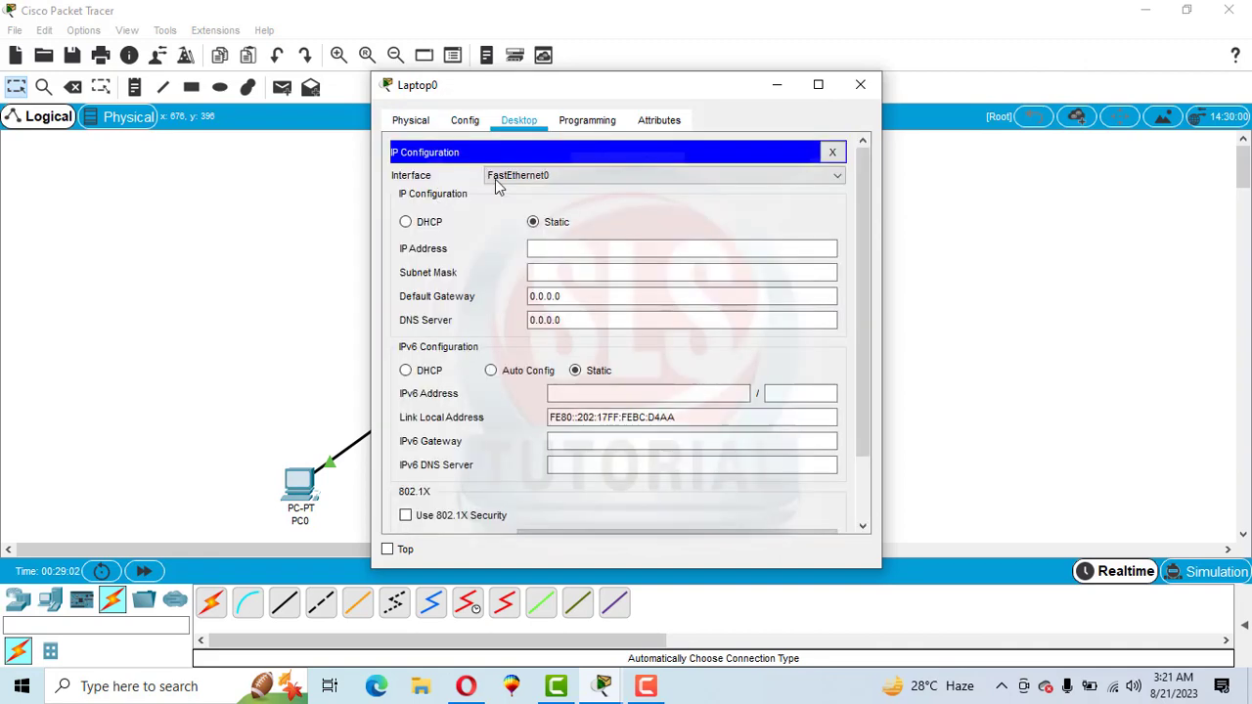
click(424, 228)
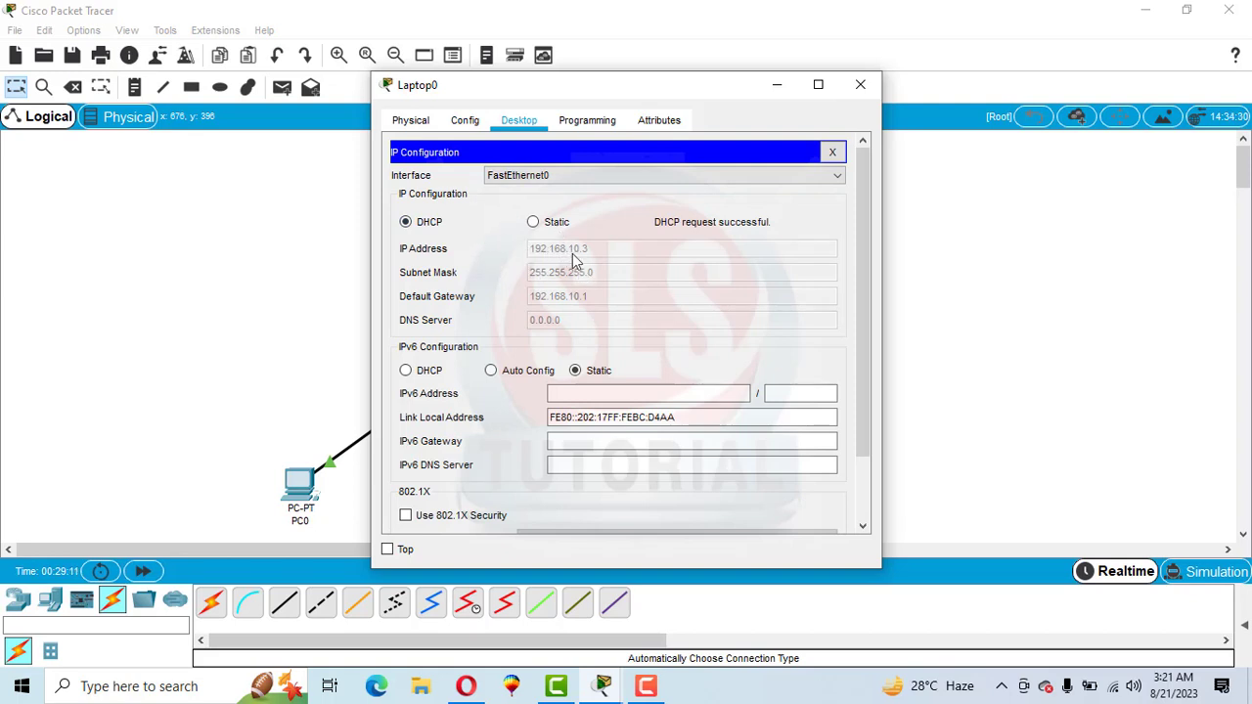
click(859, 94)
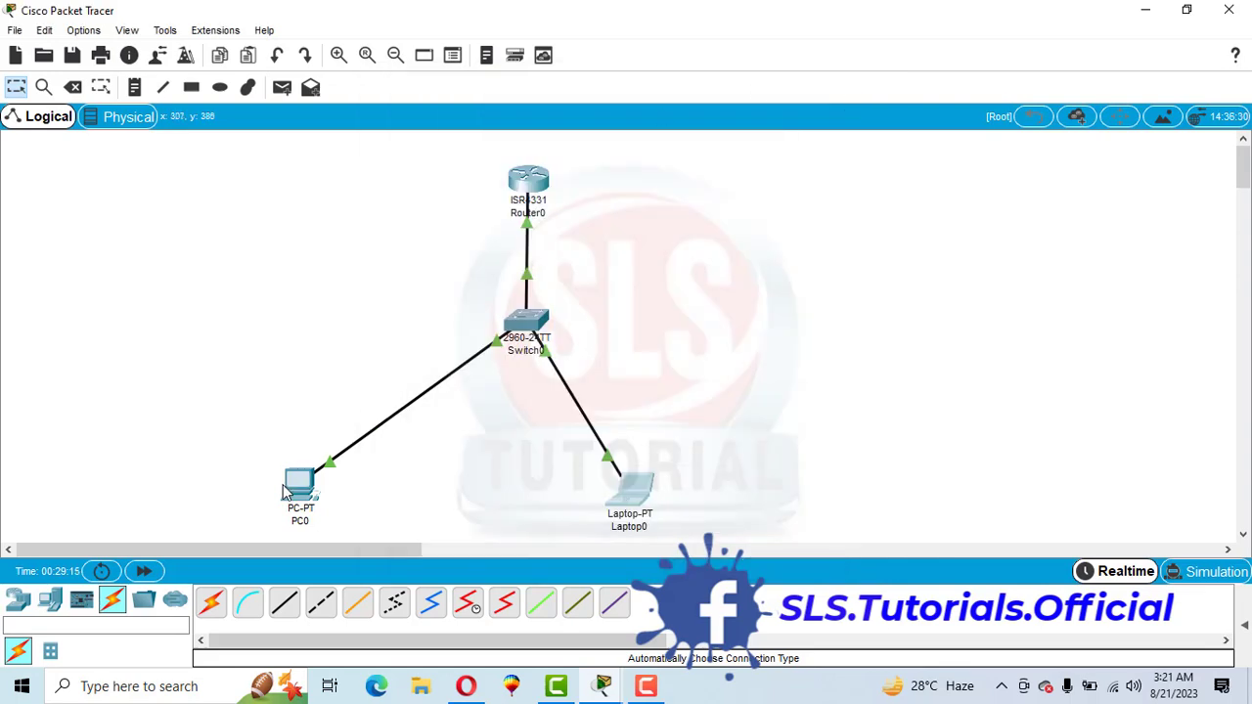
Check the IP configurations that PC0 and Laptop0 received through DHCP
click(288, 489)
click(441, 216)
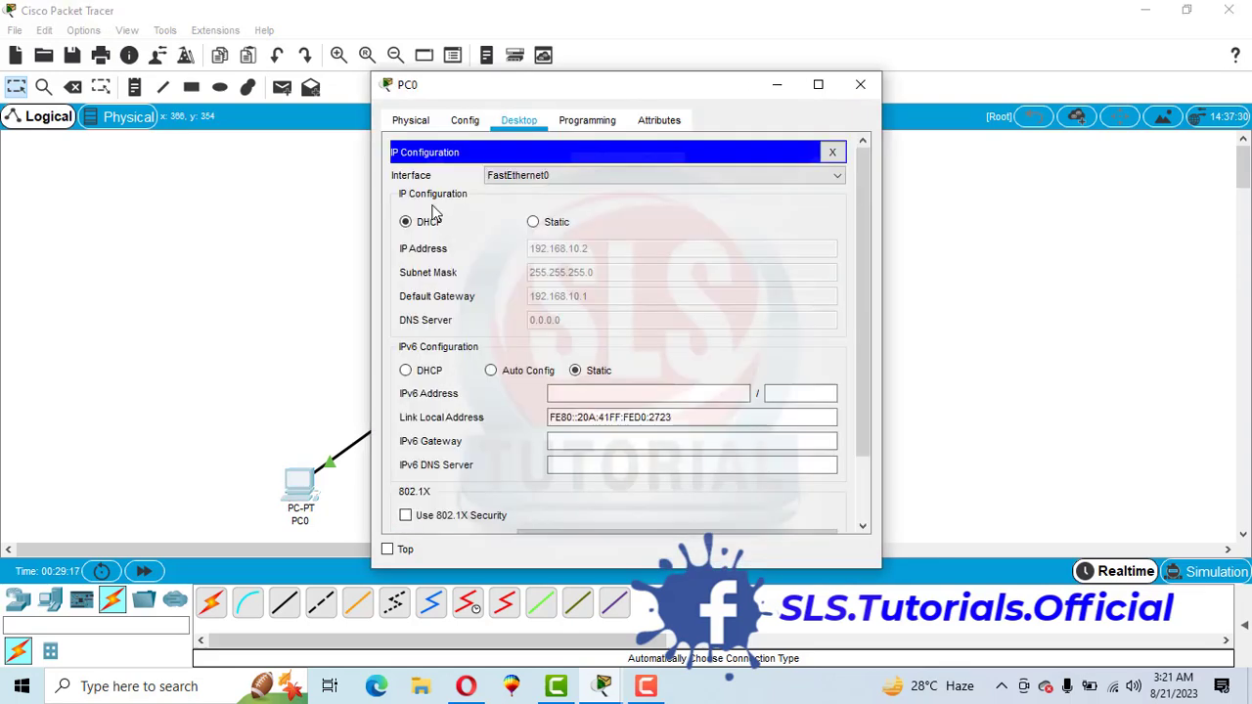
click(860, 84)
click(644, 507)
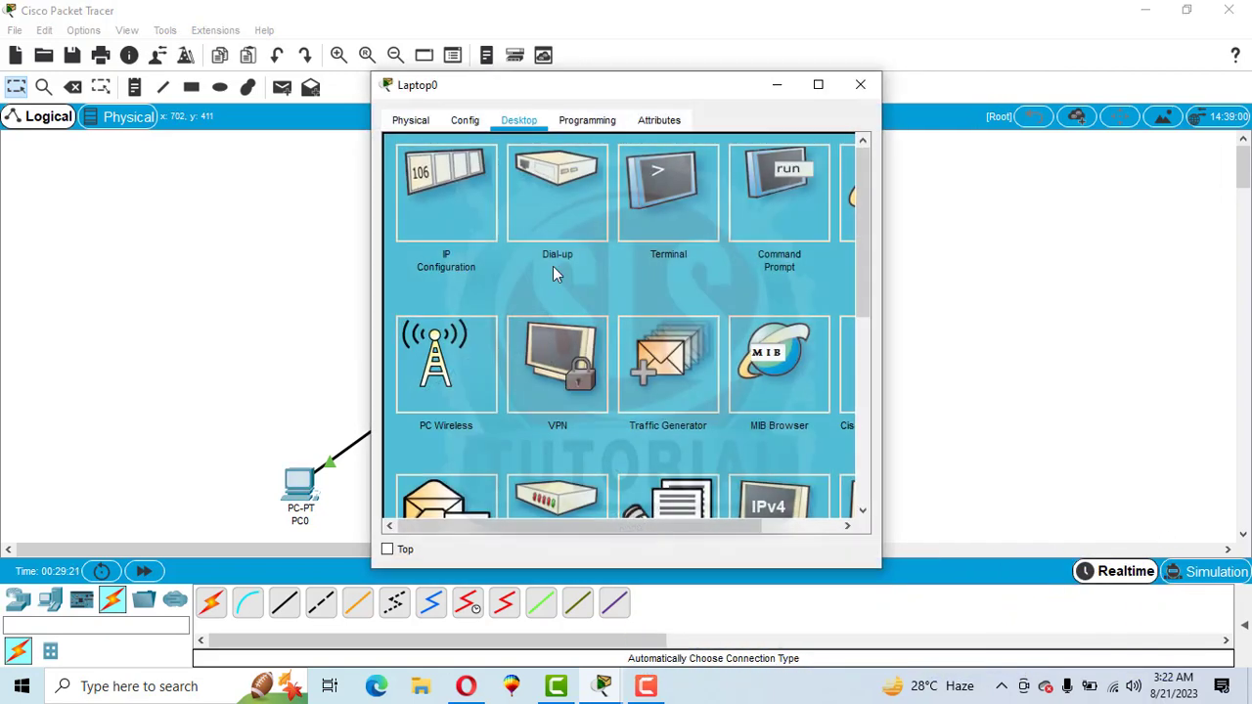
click(422, 174)
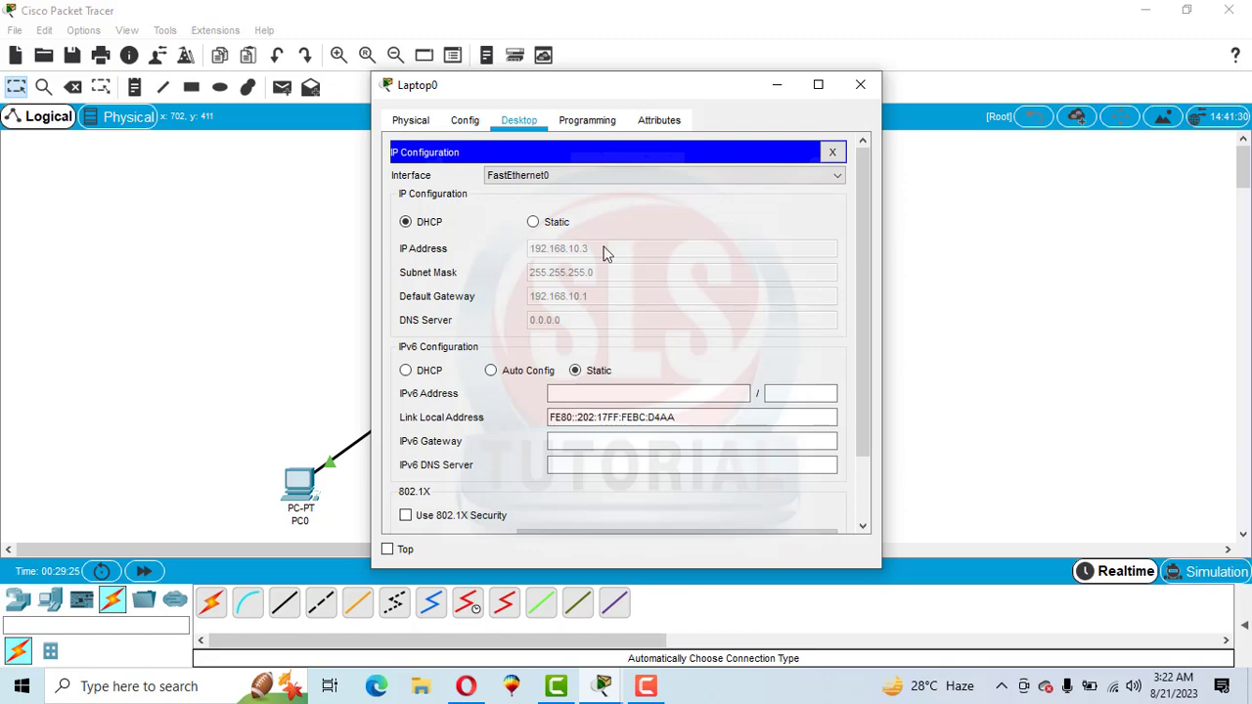
click(859, 86)
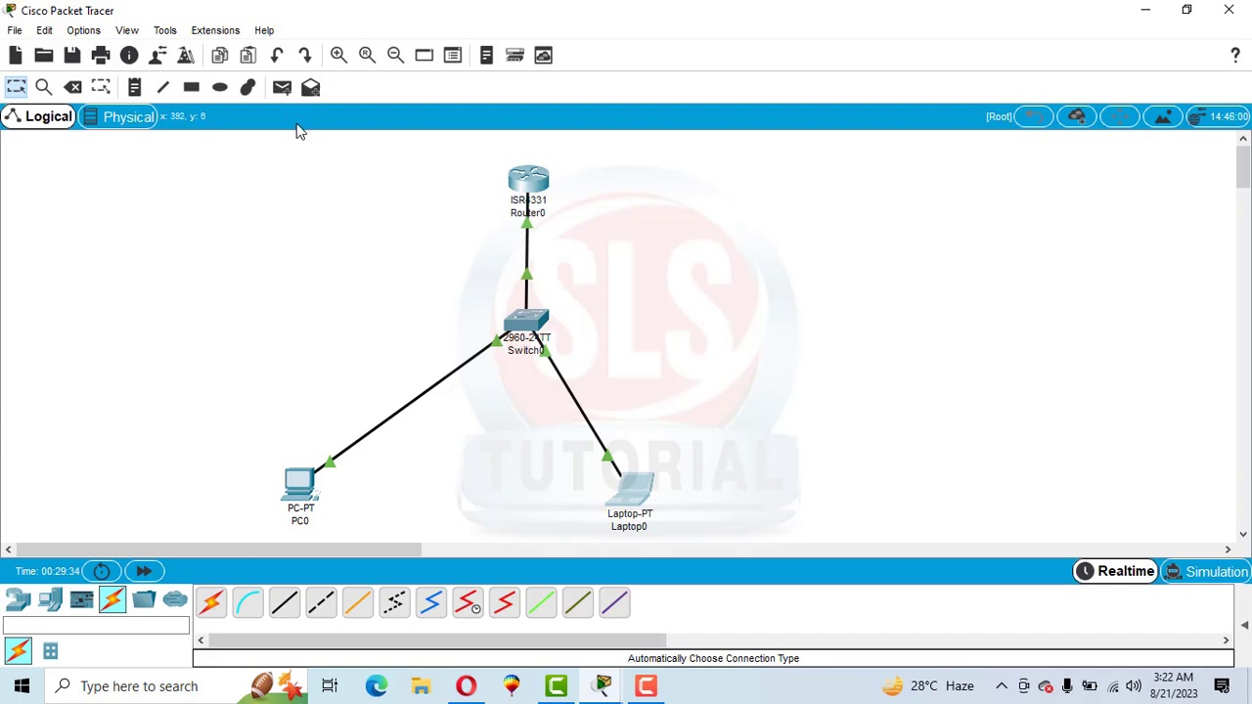
Add a simple PDU from PC0 to Laptop0 and play it in Simulation mode
click(282, 88)
click(297, 486)
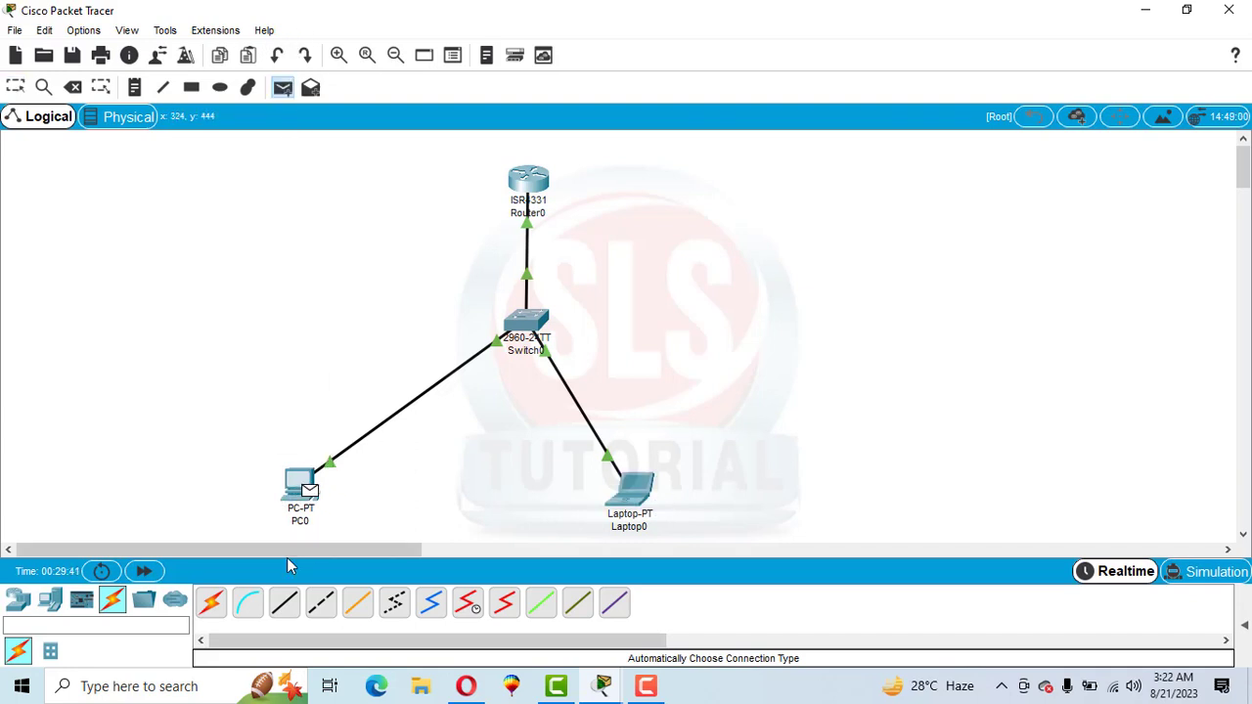
click(634, 489)
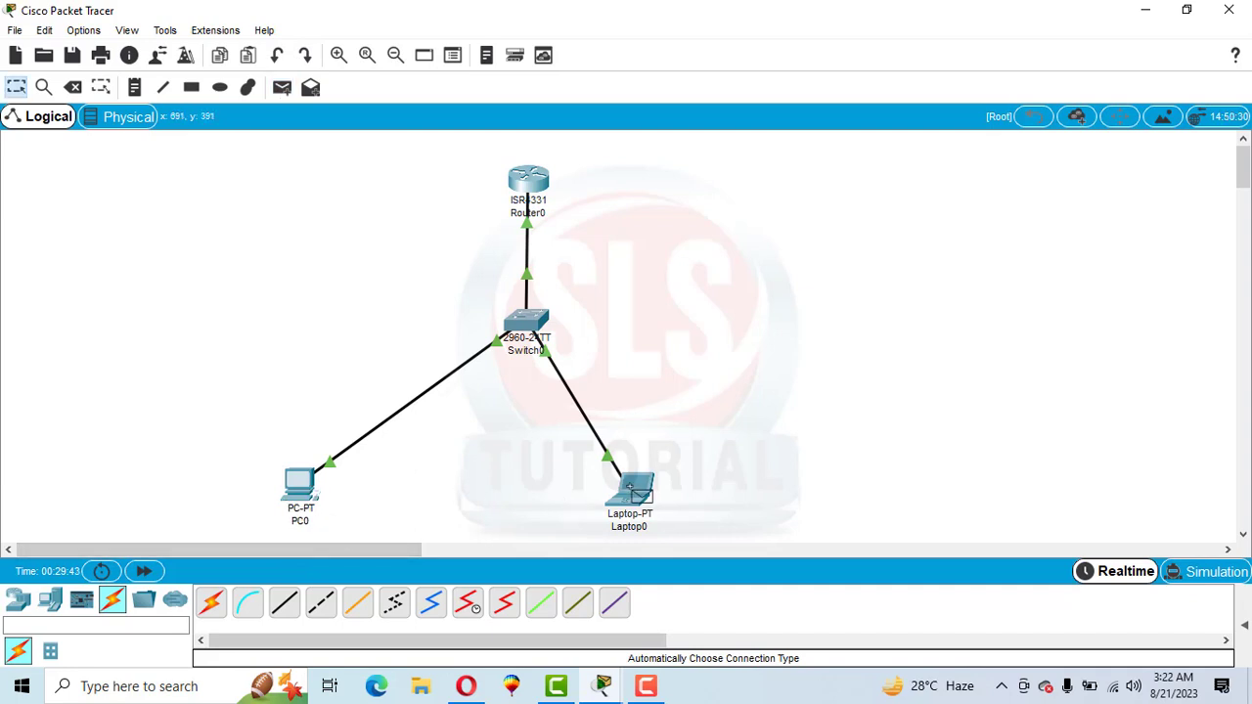
click(1214, 574)
click(1068, 415)
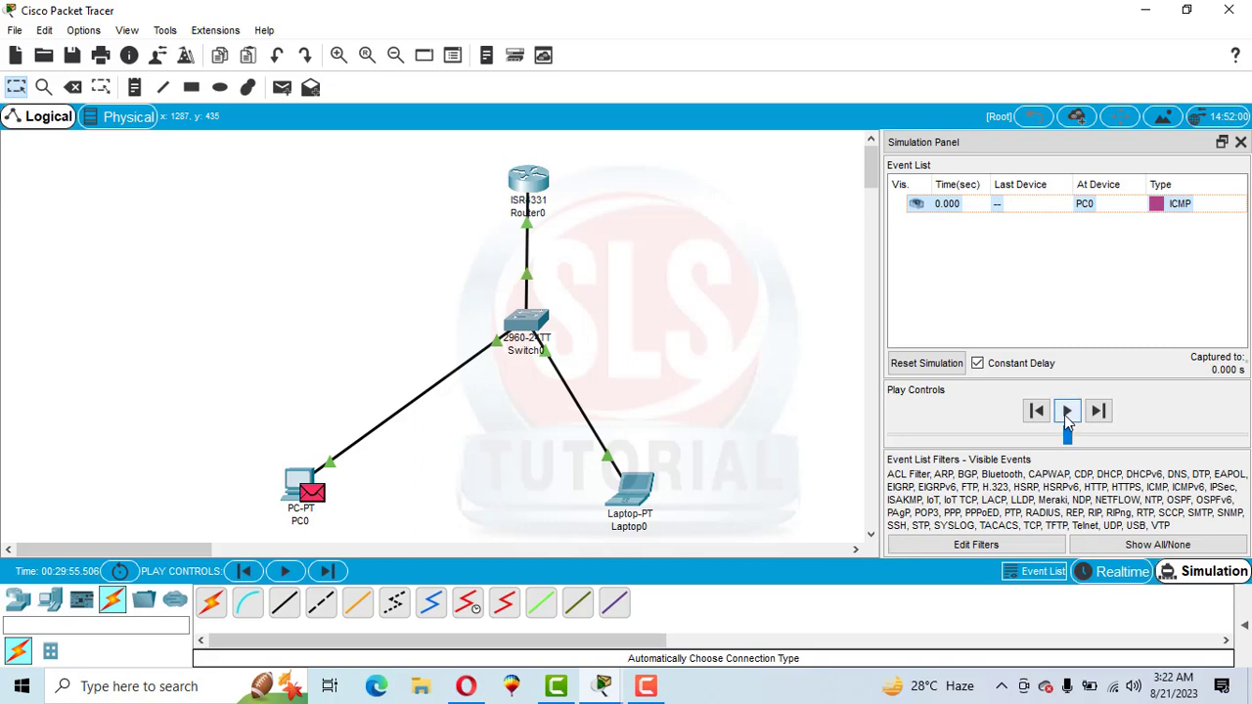